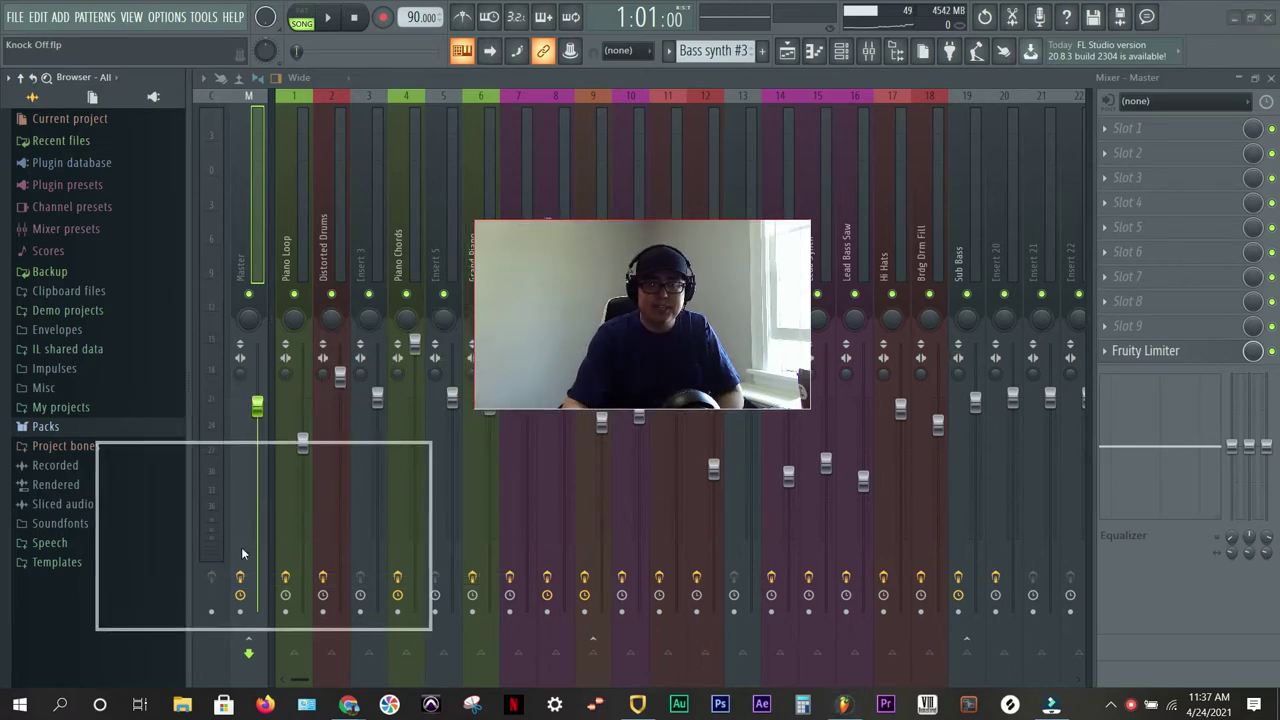
- Bring the channel rack up over the Knock Off project's mixer
left_click_drag(241, 553, 242, 553)
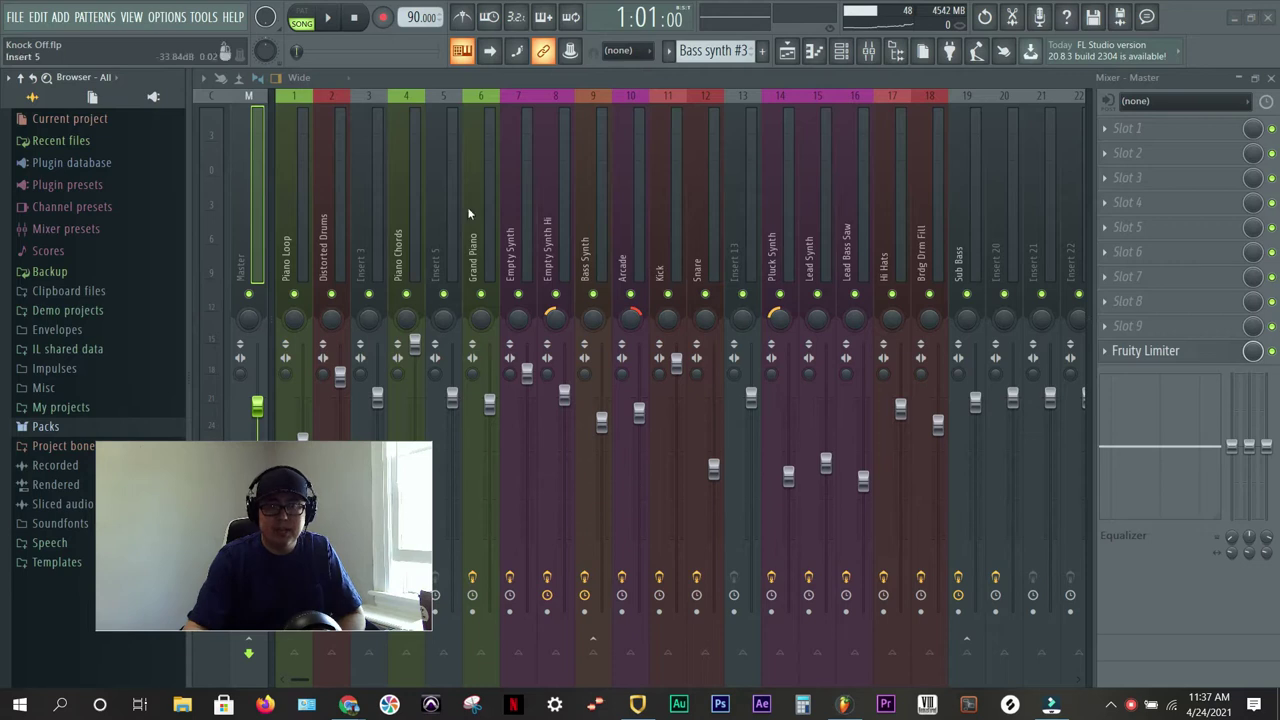
- Show the channel rack, move it higher on screen, and expand the browser's Soundfonts folder
left_click(842, 52)
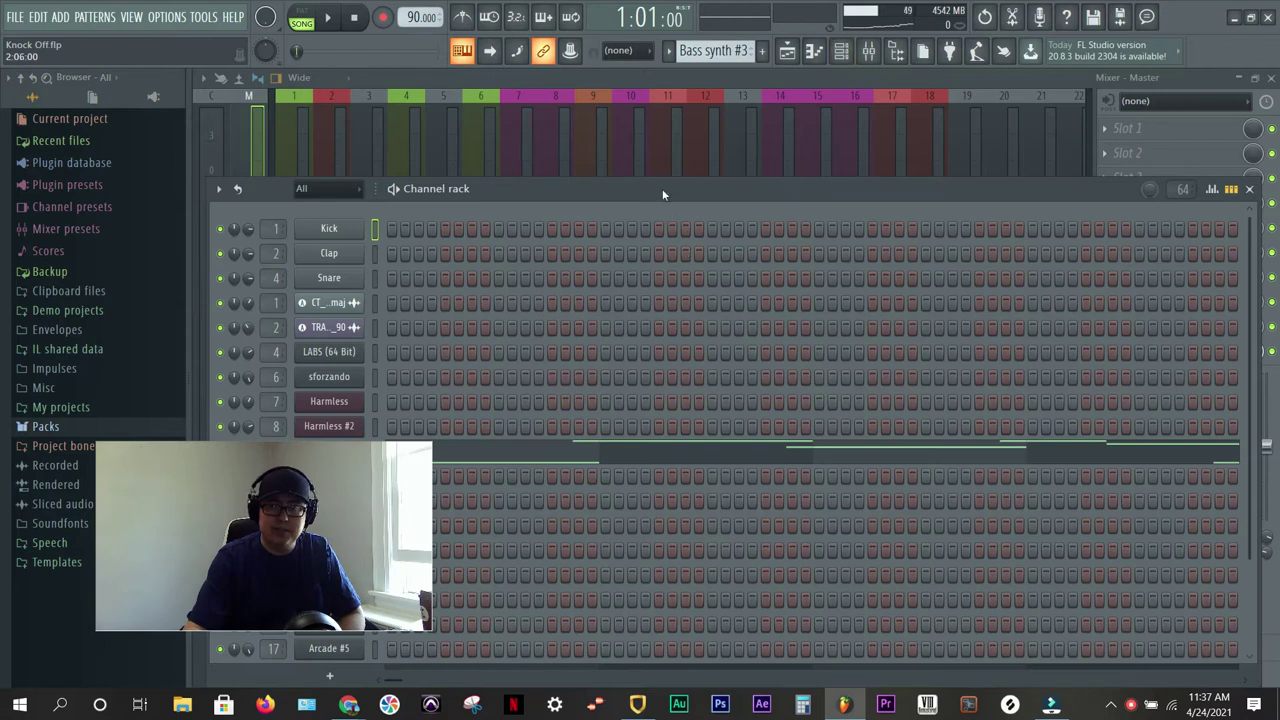
left_click_drag(662, 188, 662, 173)
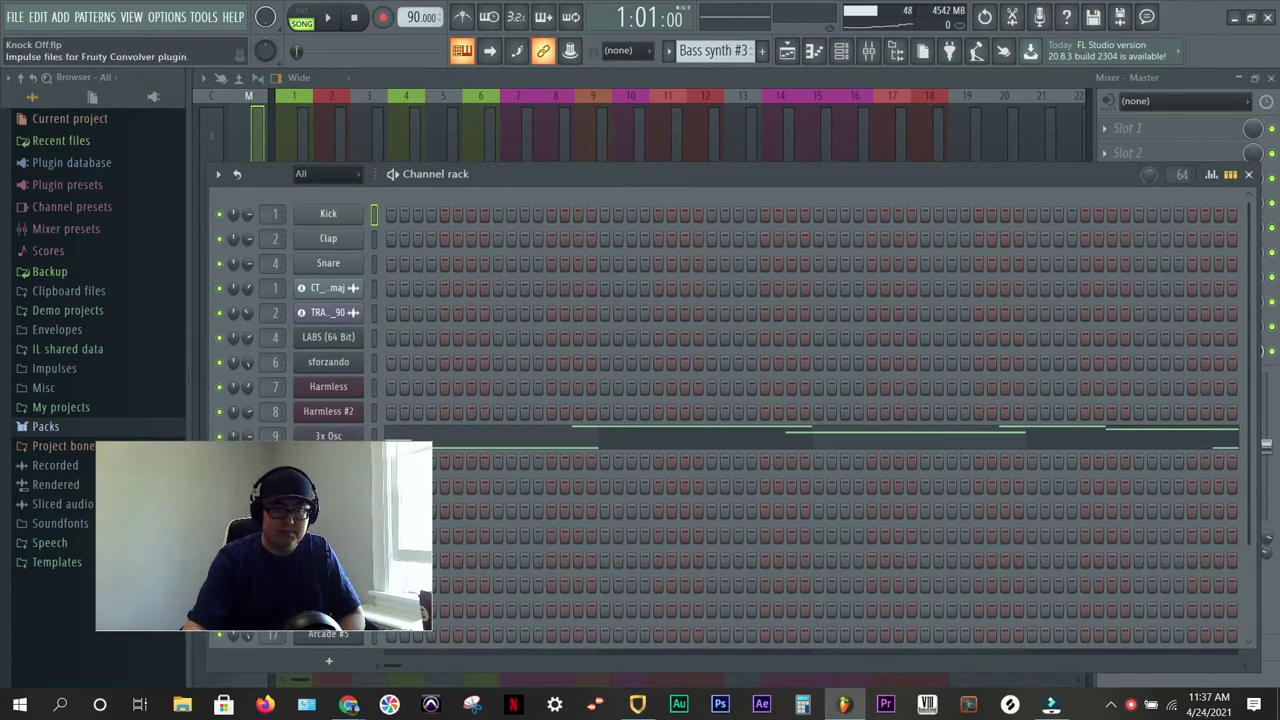
left_click(45, 523)
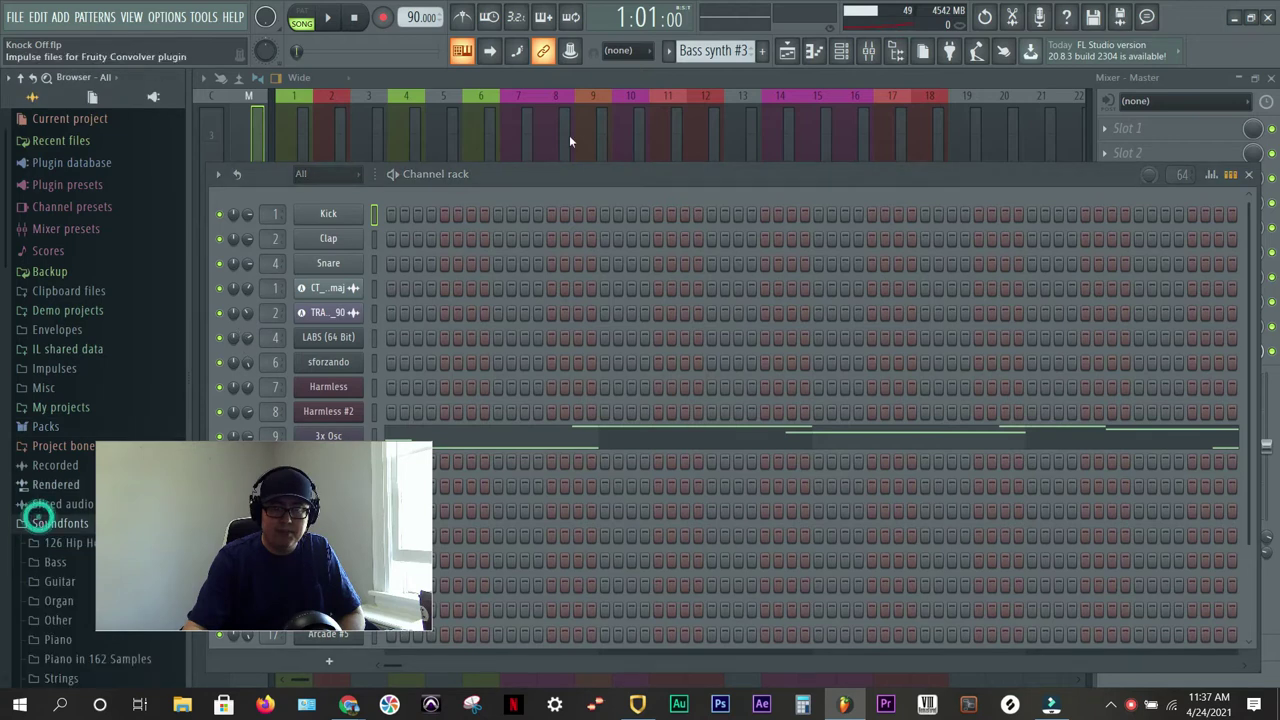
left_click_drag(600, 180, 597, 92)
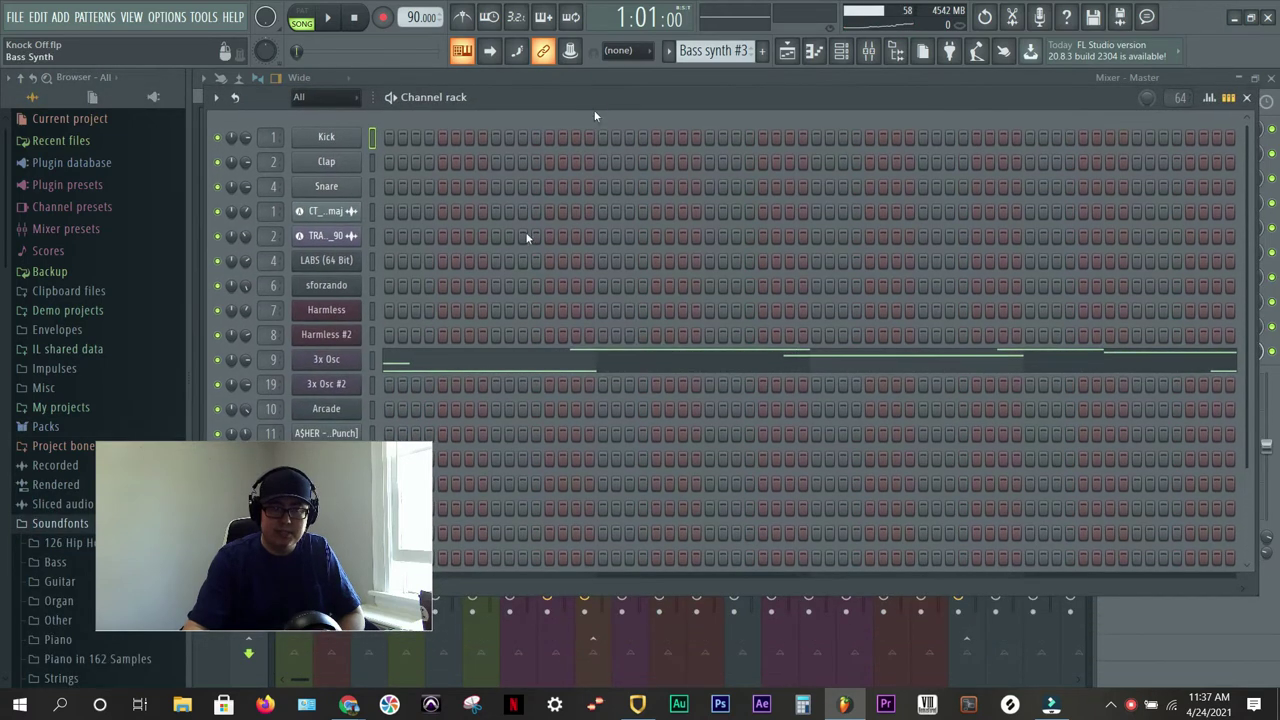
- Expand the Guitar folder to list guitar soundfonts such as Fretguit
left_click_drag(277, 573, 1110, 634)
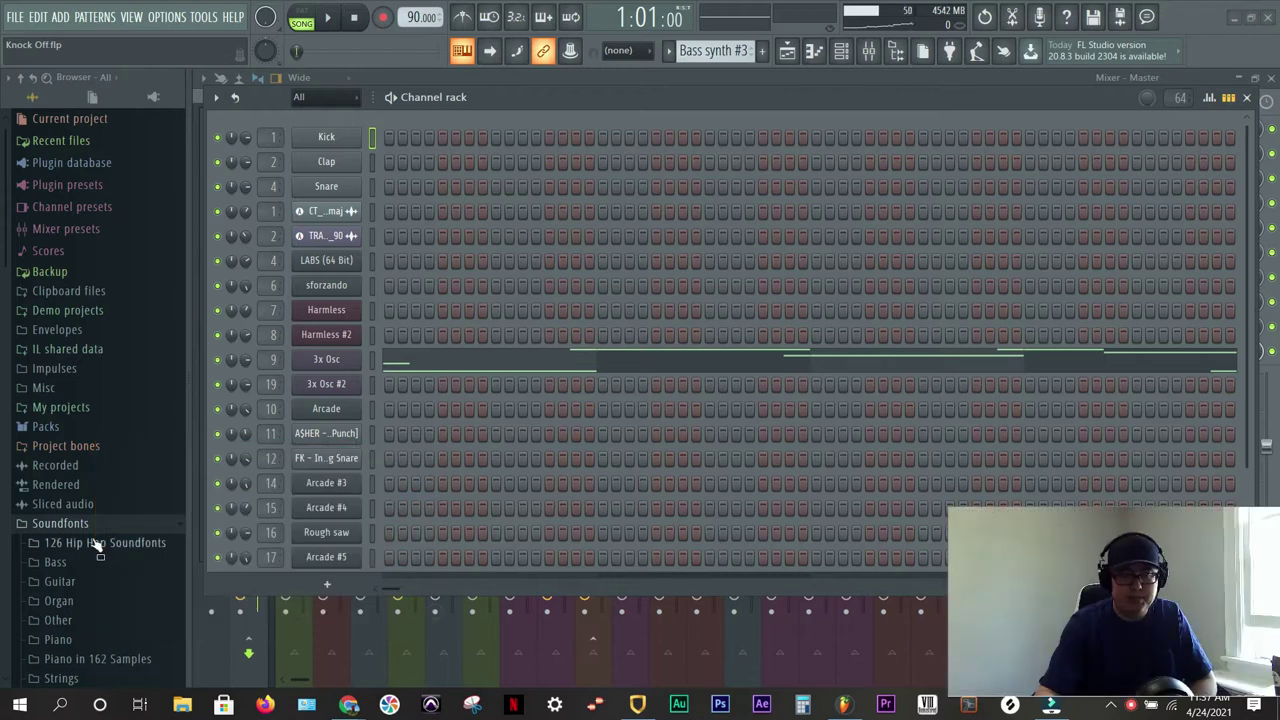
left_click(50, 584)
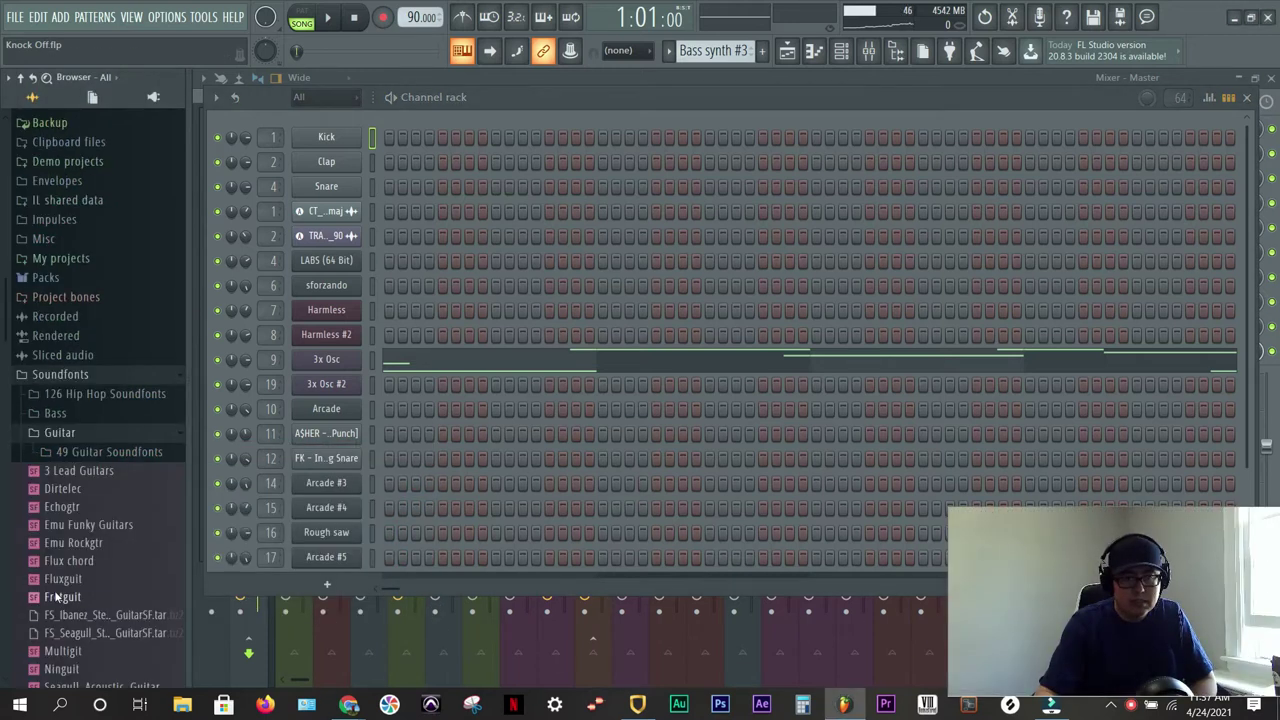
scroll(551, 471, "down", 3)
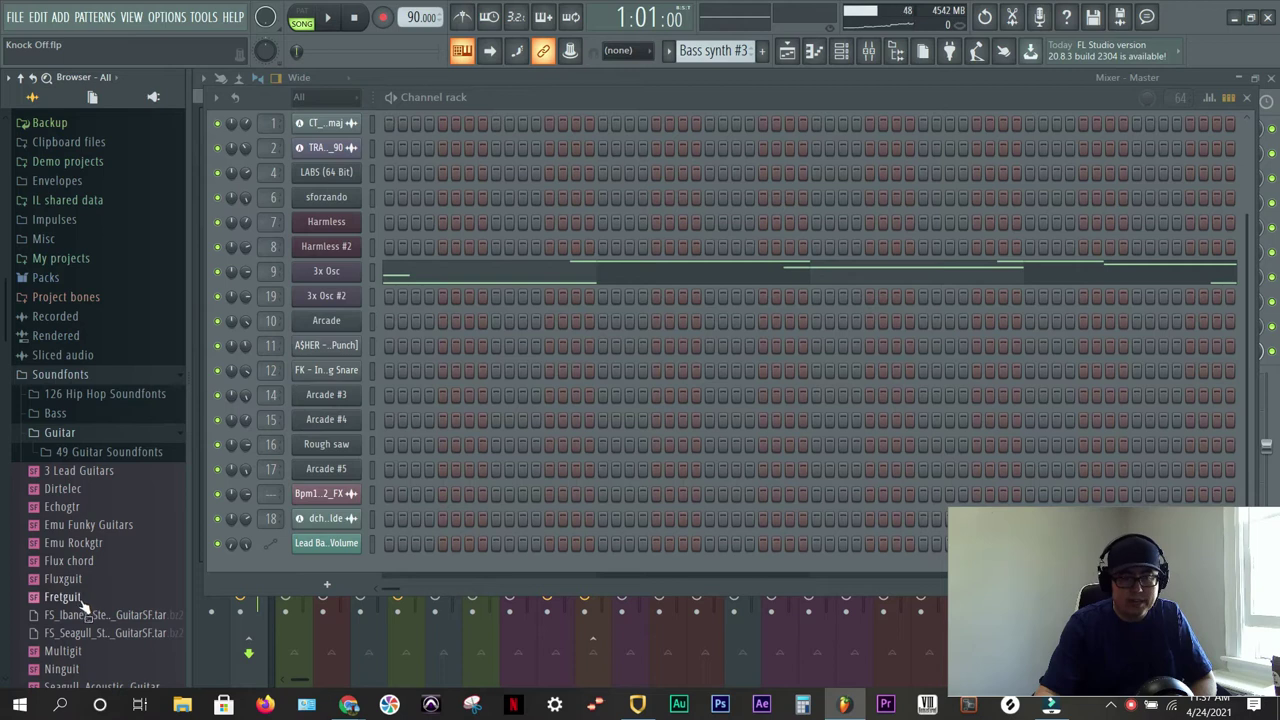
- Load Fretguit.sf2 from the browser into the channel rack as a new DirectWave channel
left_click_drag(75, 598, 320, 651)
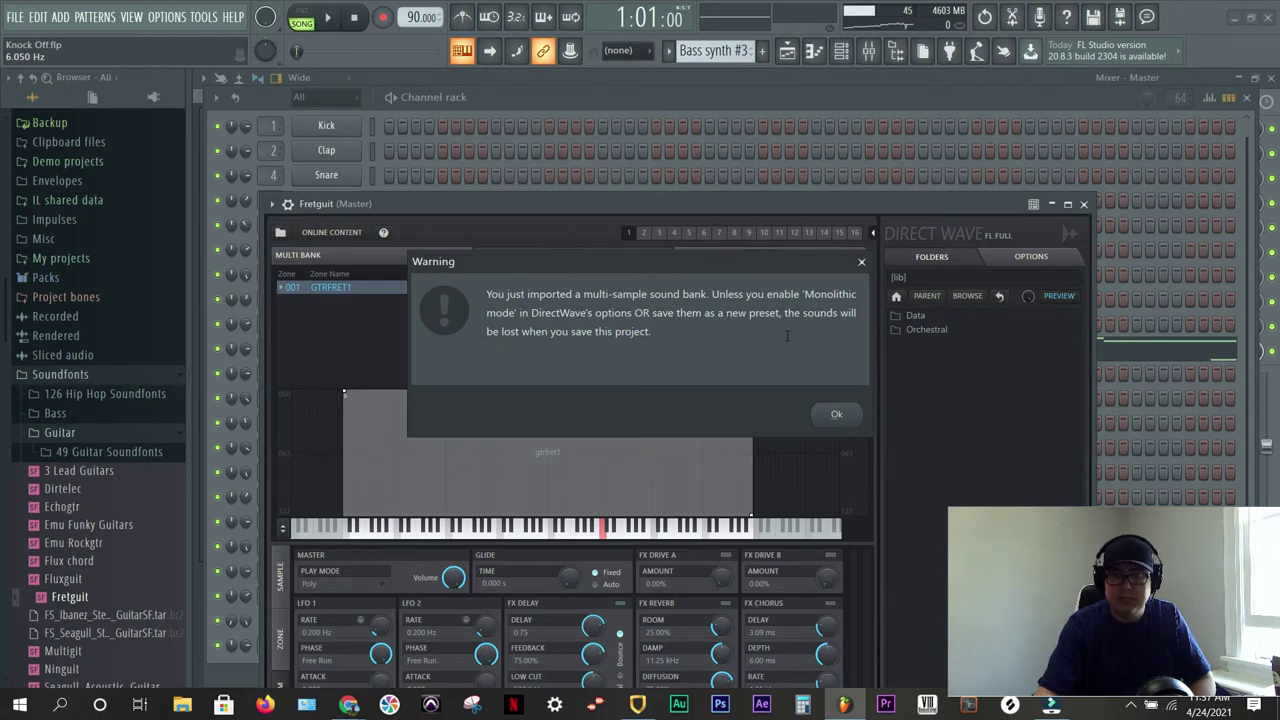
- Dismiss the import warning, set DirectWave's Monolithic mode to On (Uncompressed), and close the Fretguit window
left_click(831, 416)
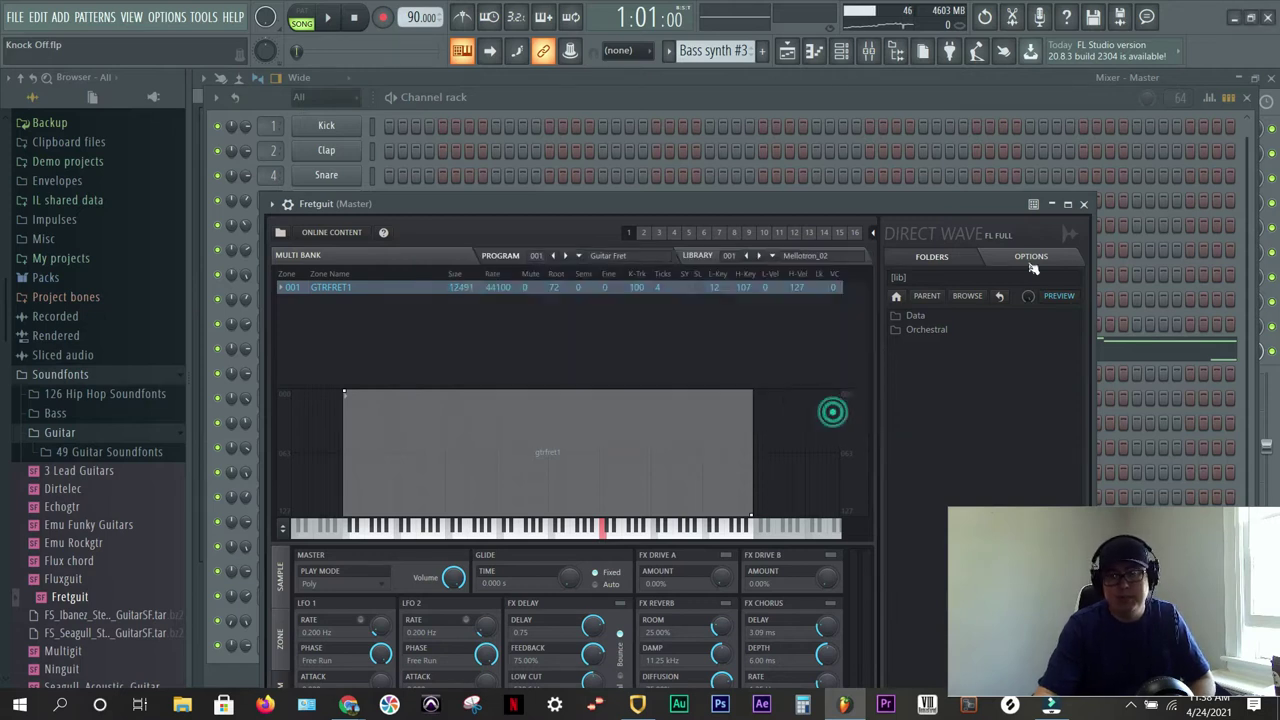
left_click(1031, 259)
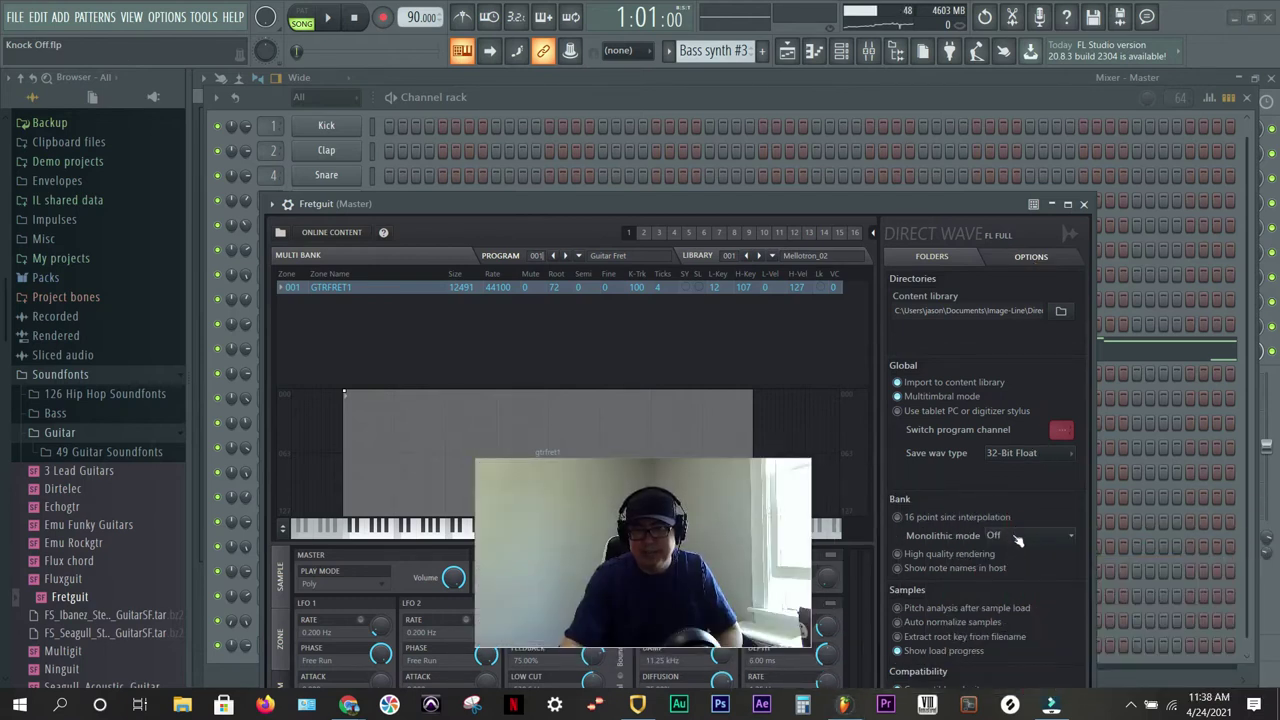
left_click(1012, 535)
left_click(1020, 552)
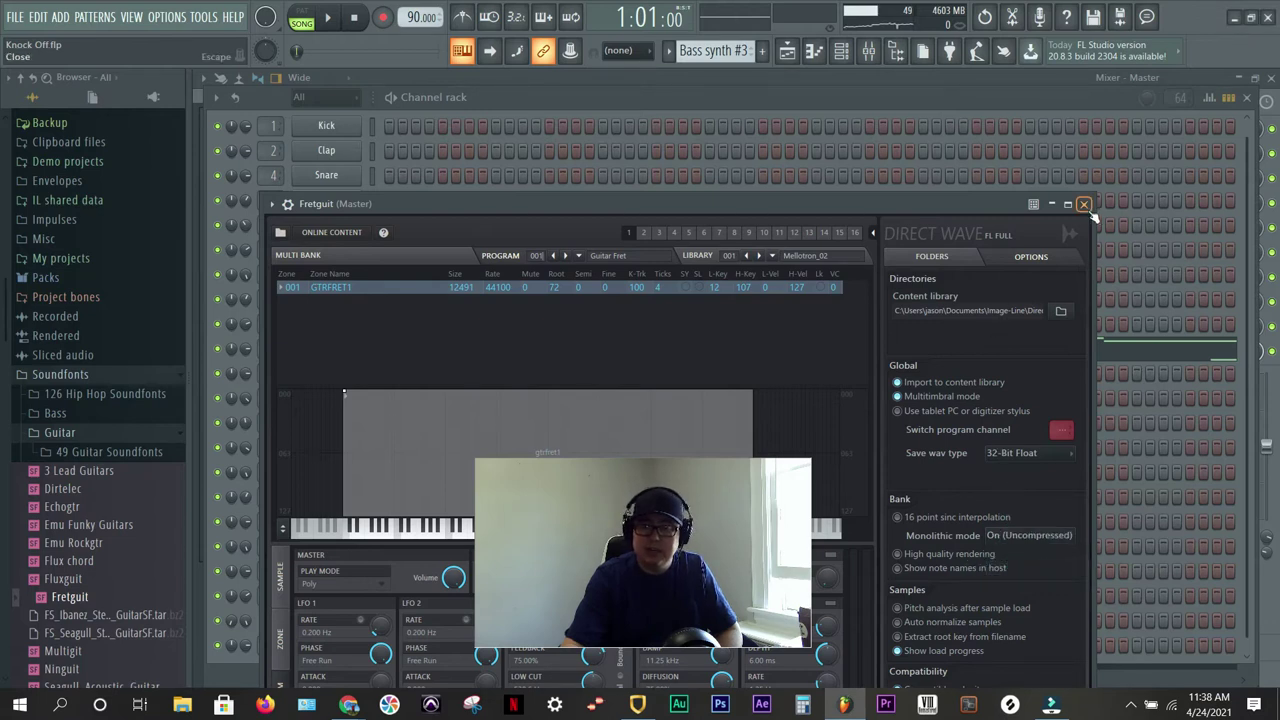
left_click(1083, 204)
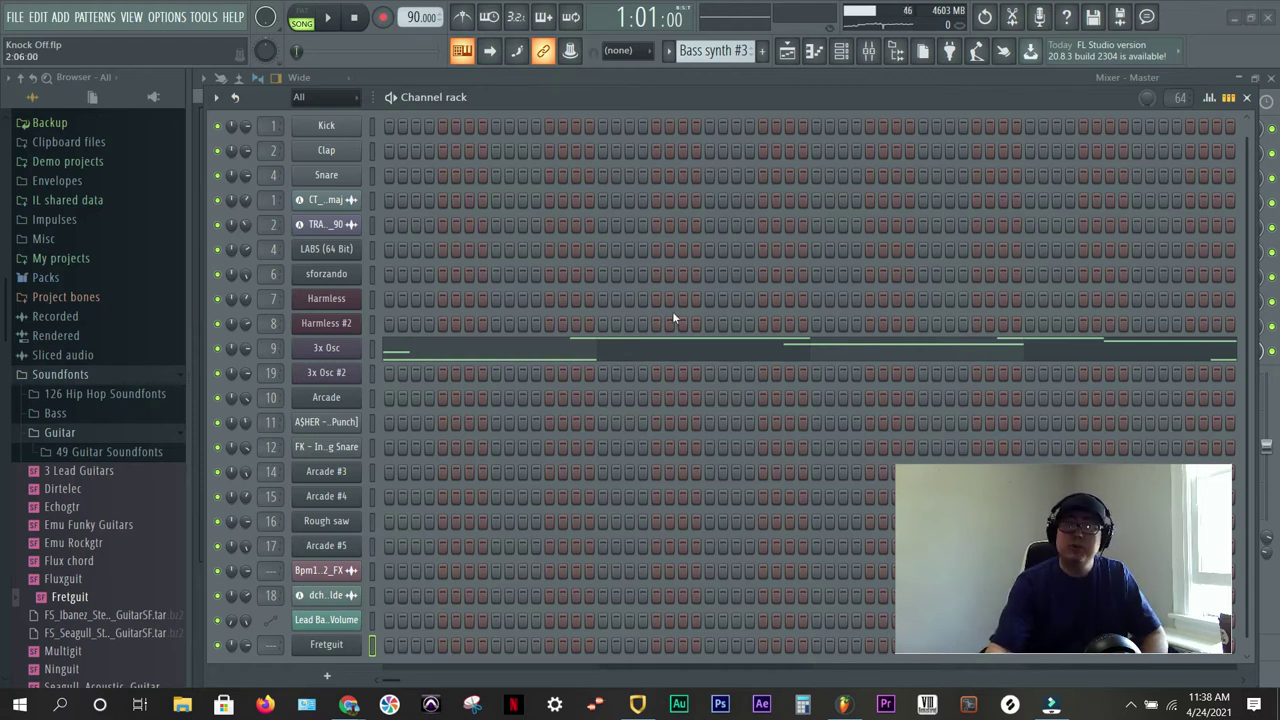
- In Chrome, go from the sforzando product page to plogue.com/downloads via "Download for free"
mouse_move(349, 704)
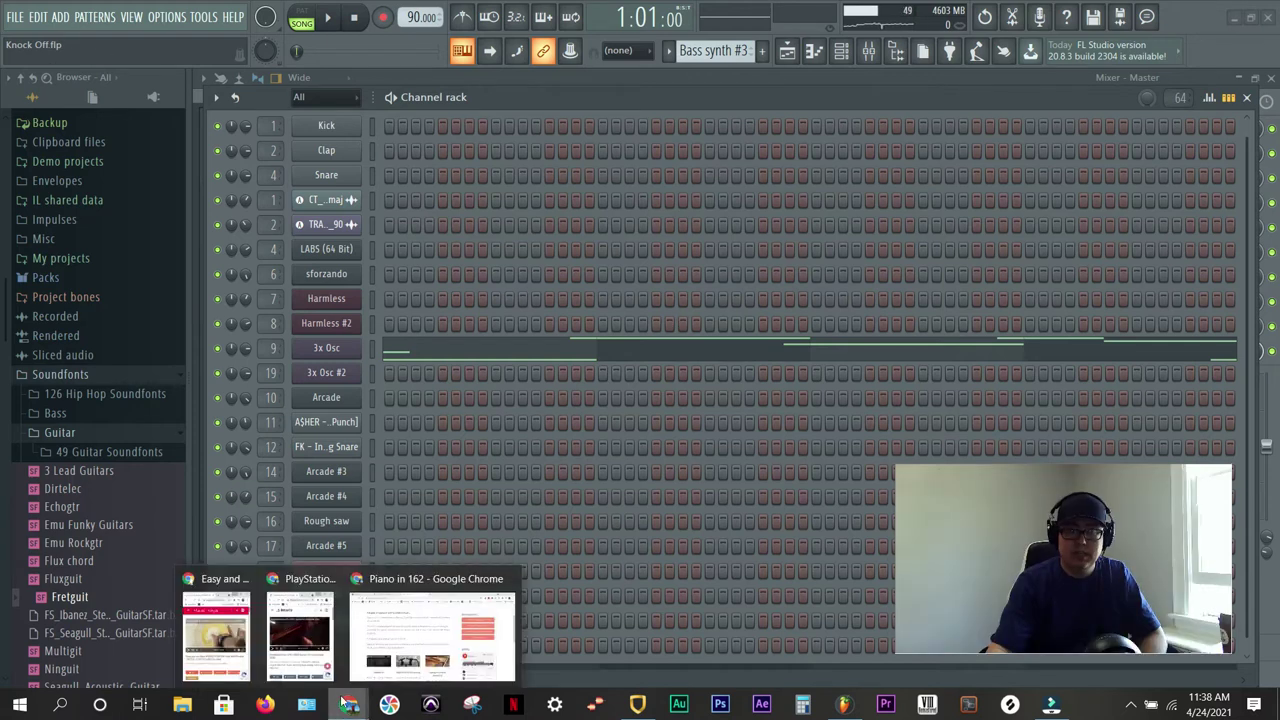
left_click(392, 659)
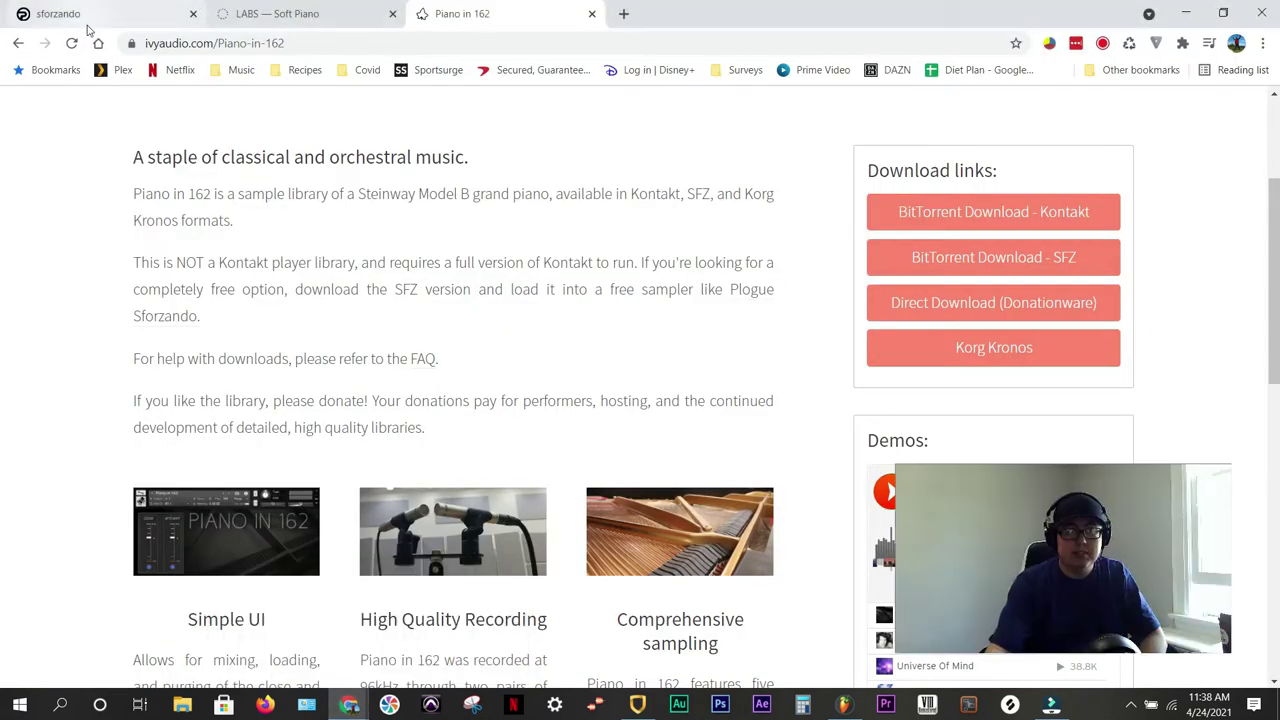
left_click(86, 14)
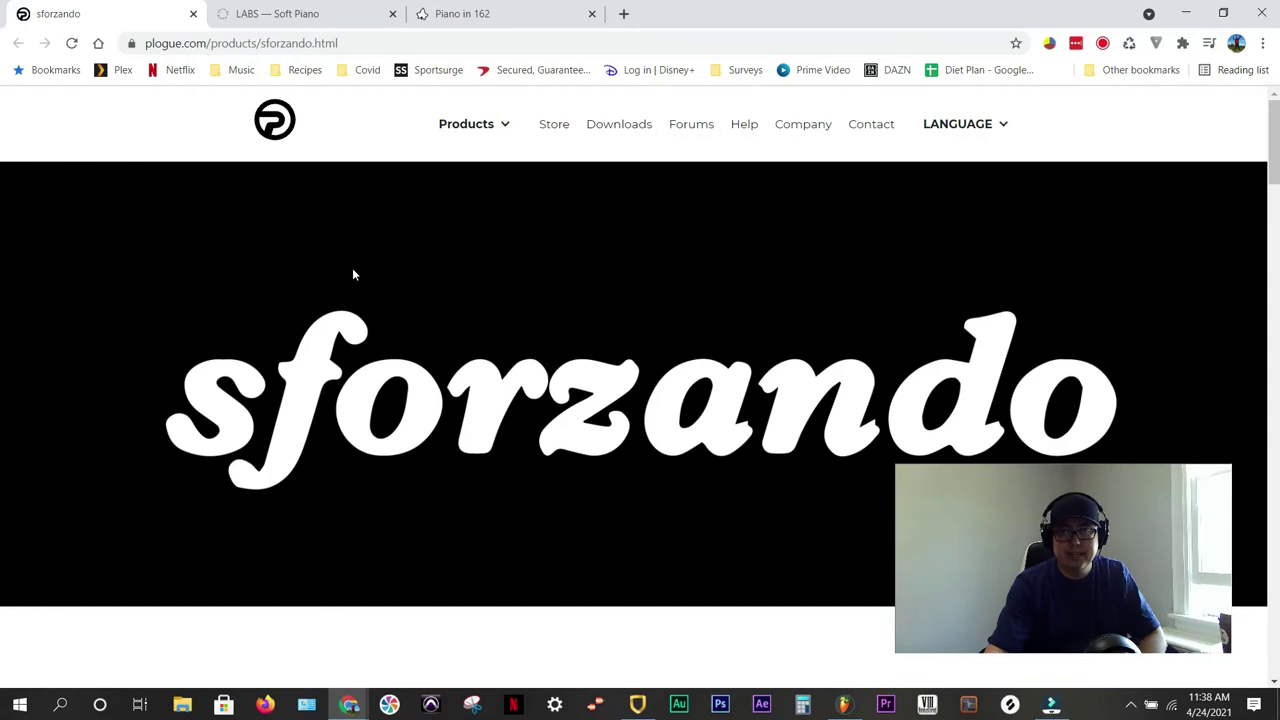
scroll(352, 269, "down", 4)
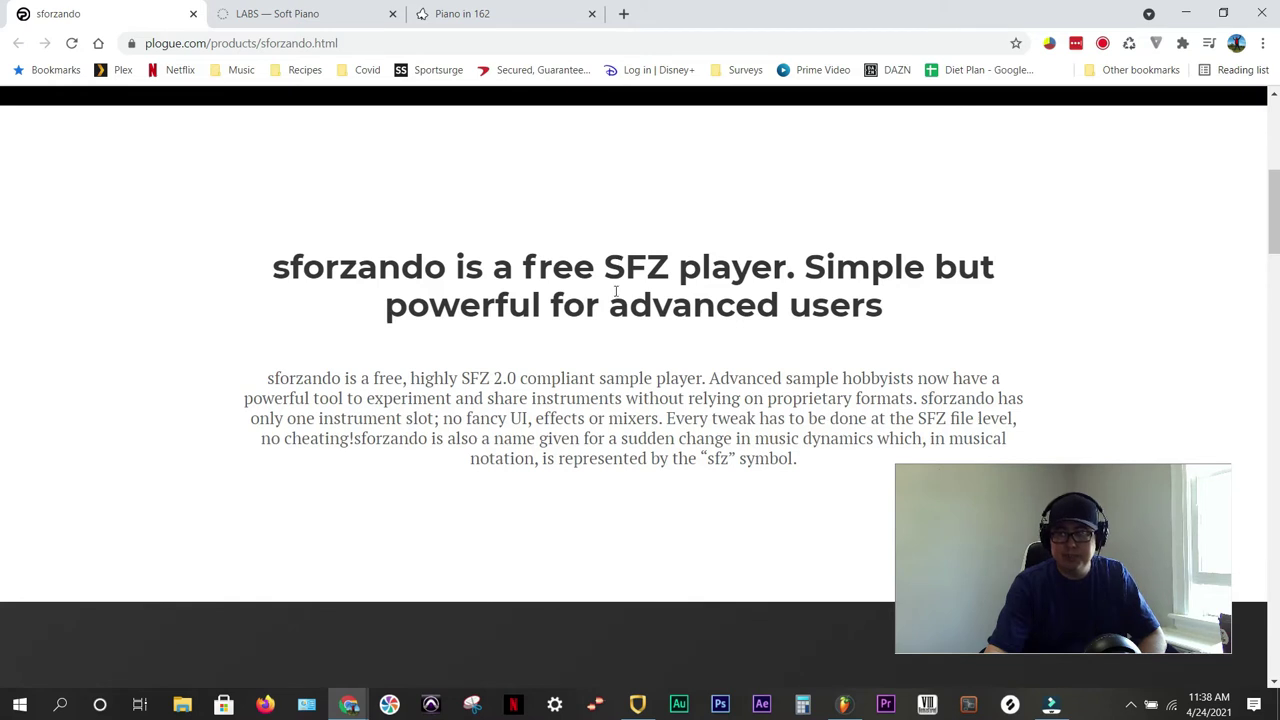
scroll(615, 291, "down", 10)
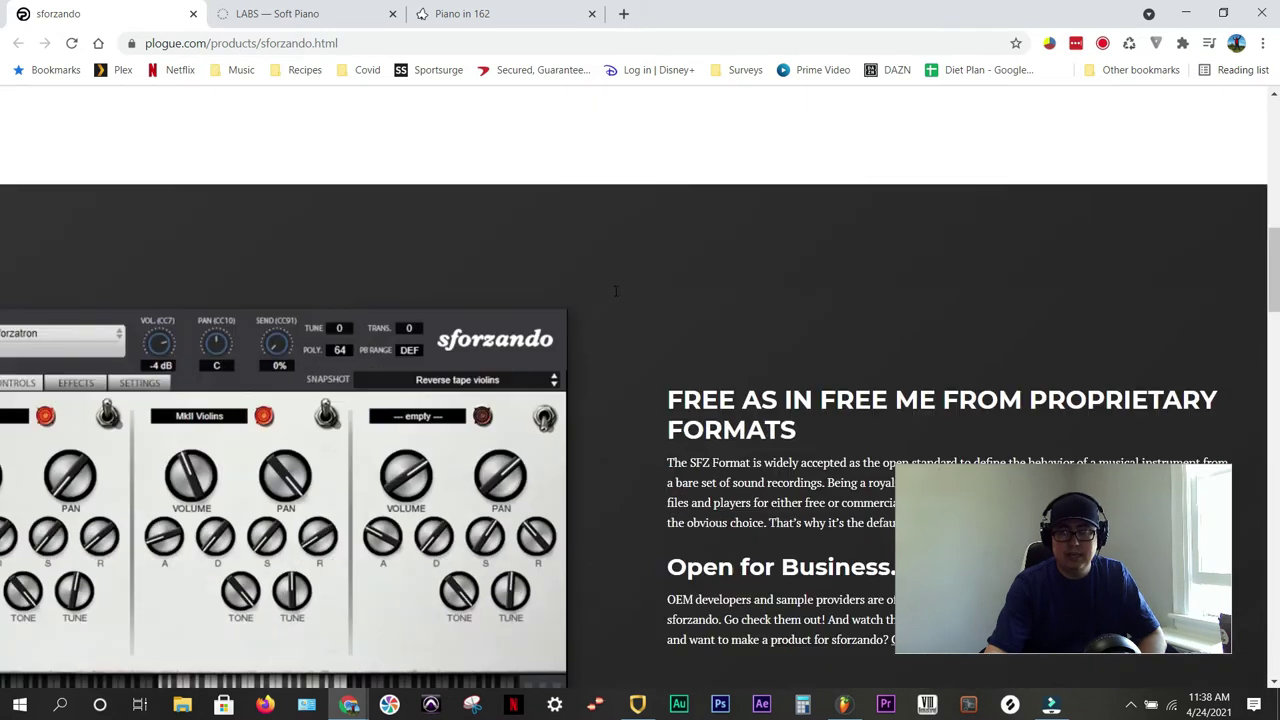
scroll(615, 296, "down", 4)
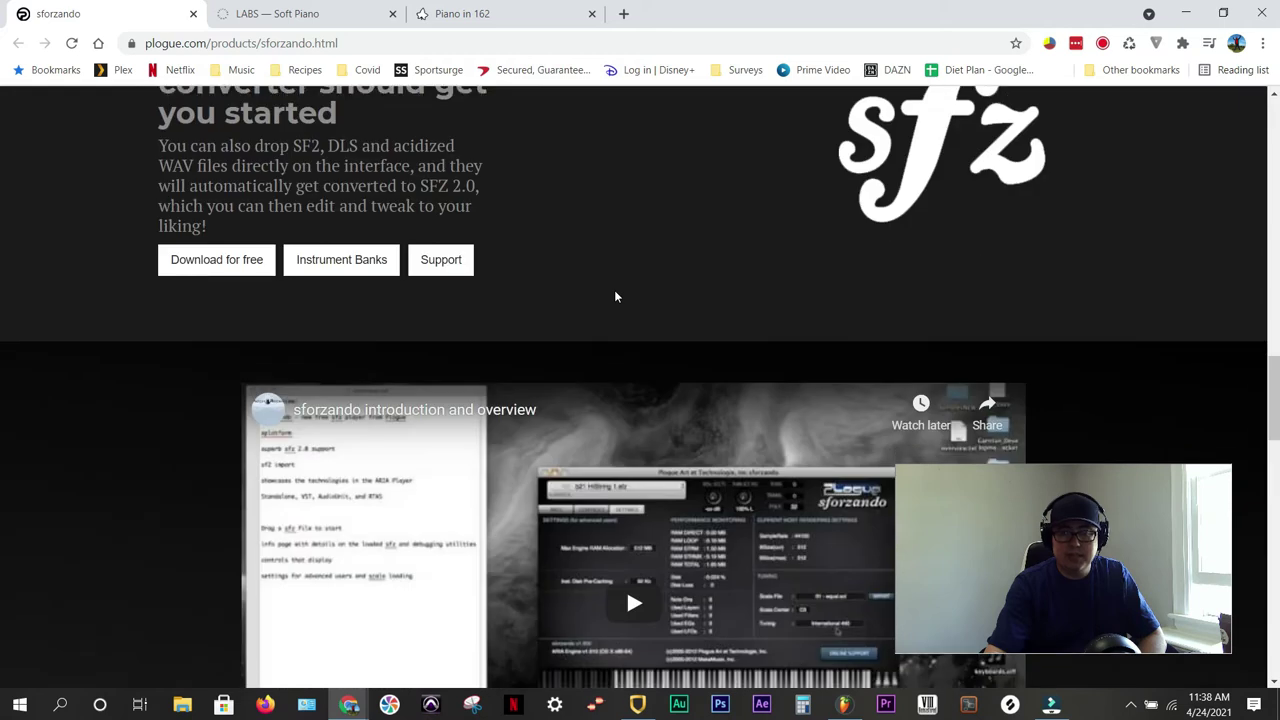
left_click(240, 270)
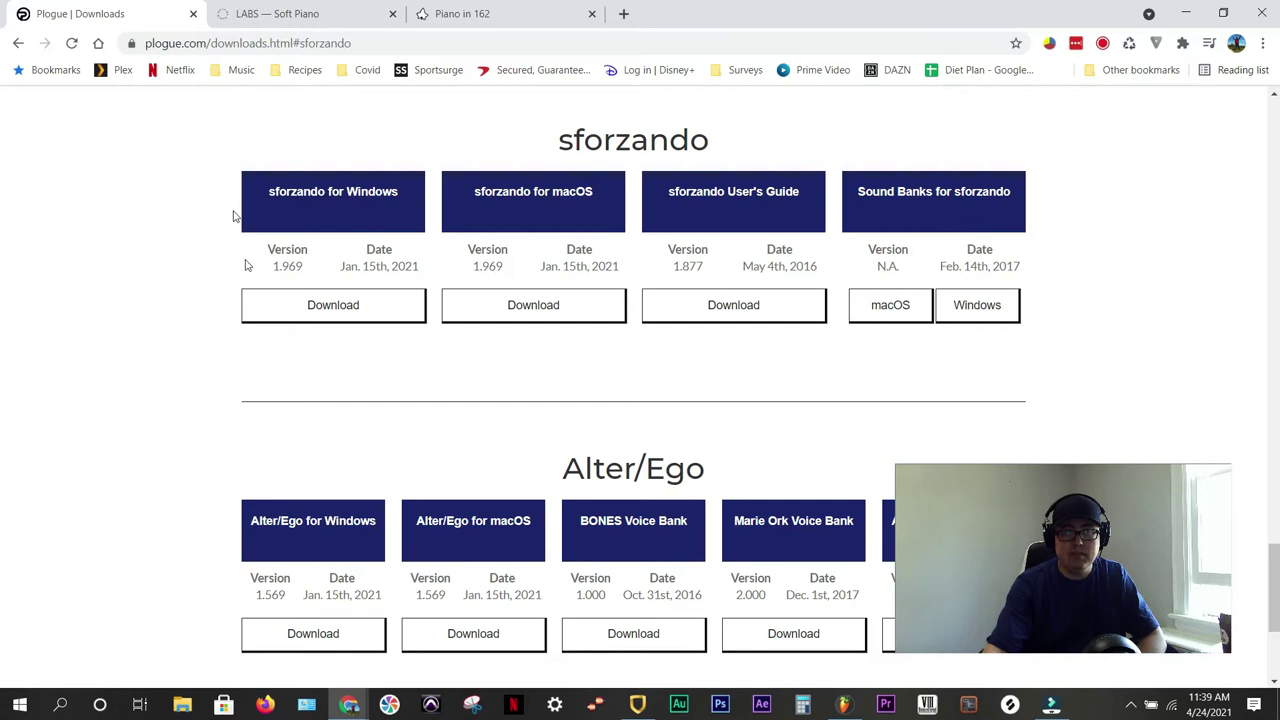
- Switch briefly to FL Studio, then return to the Plogue downloads page
left_click(843, 705)
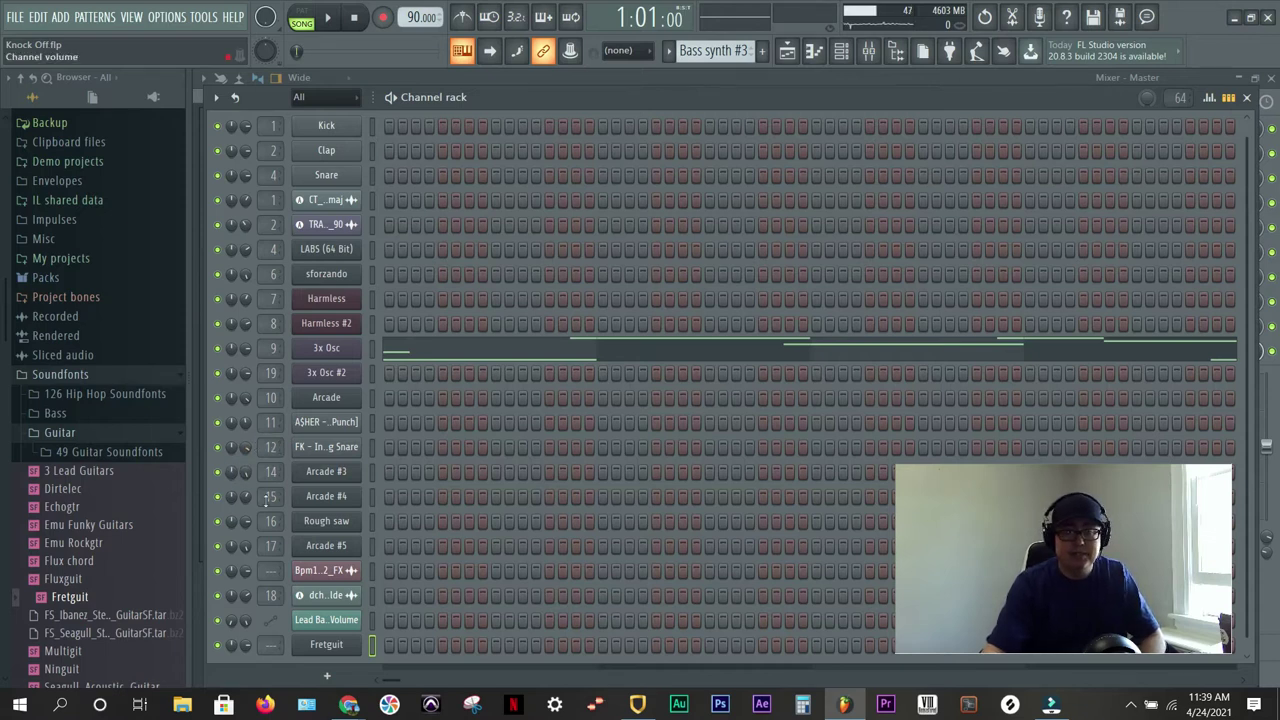
mouse_move(349, 705)
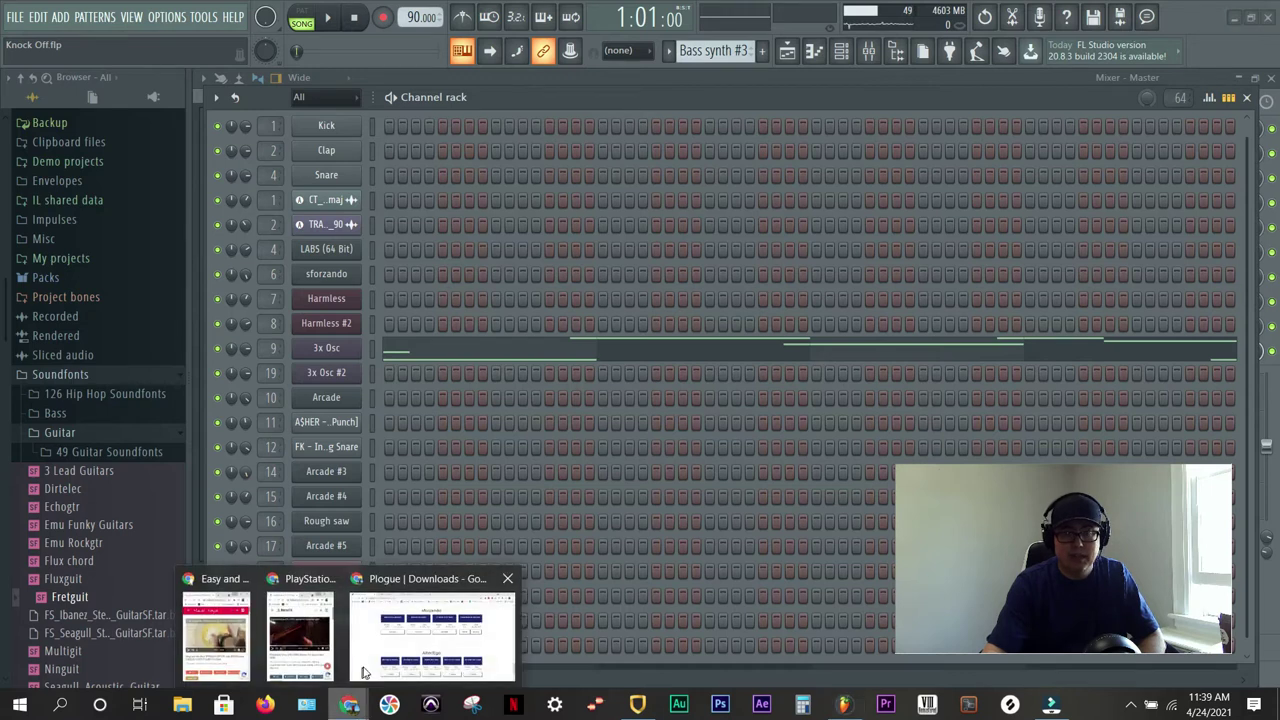
left_click(420, 578)
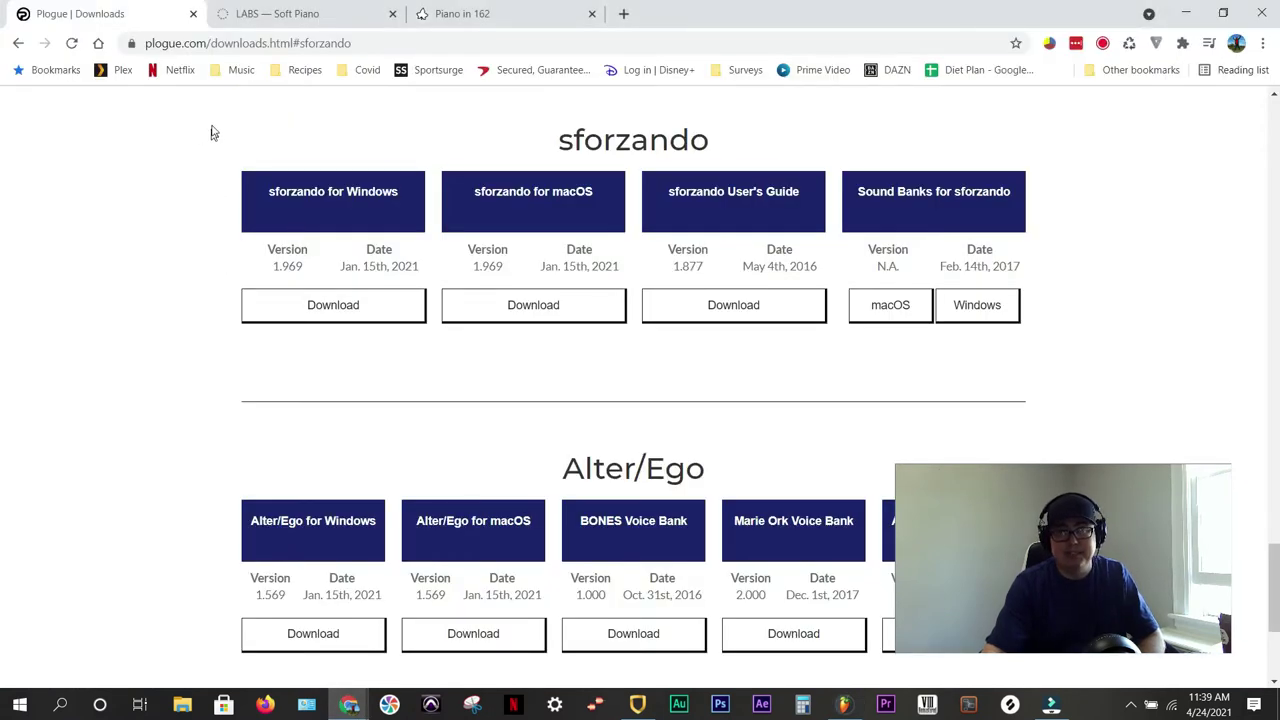
- Browse the Spitfire LABS Soft Piano page with its free download offer and trailer
left_click(281, 14)
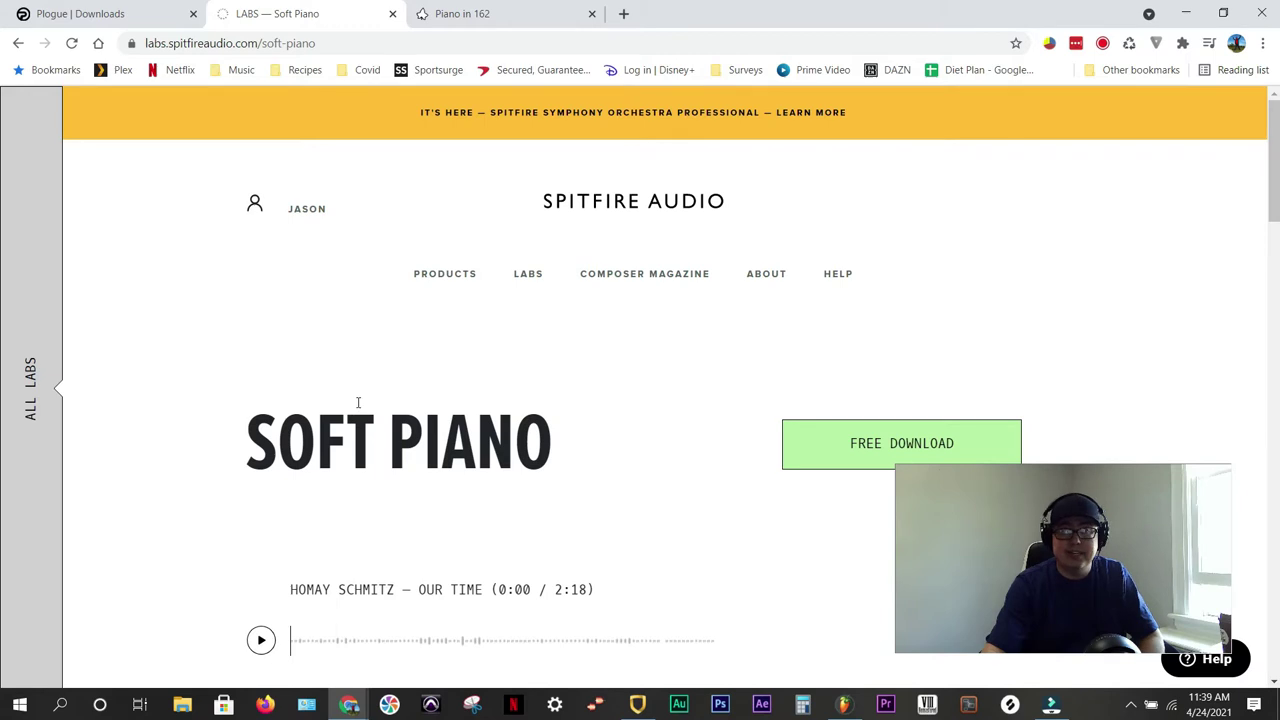
scroll(358, 404, "down", 3)
scroll(362, 380, "up", 3)
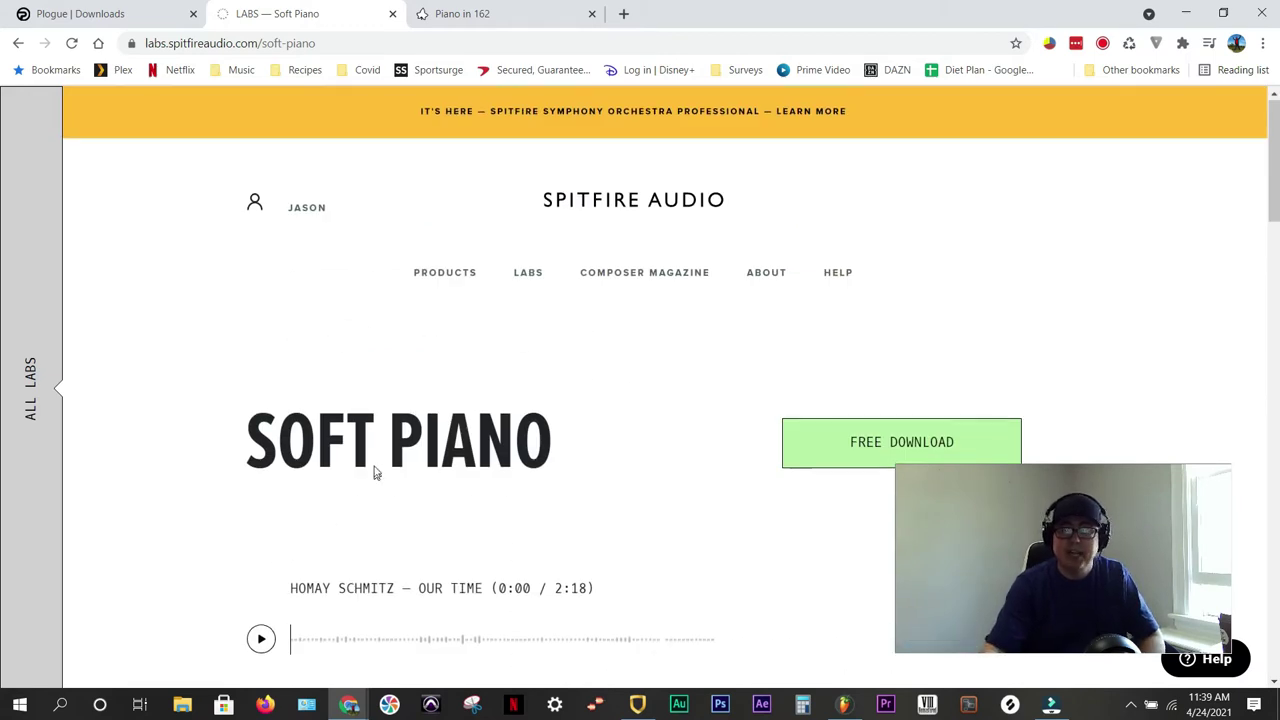
scroll(375, 472, "down", 5)
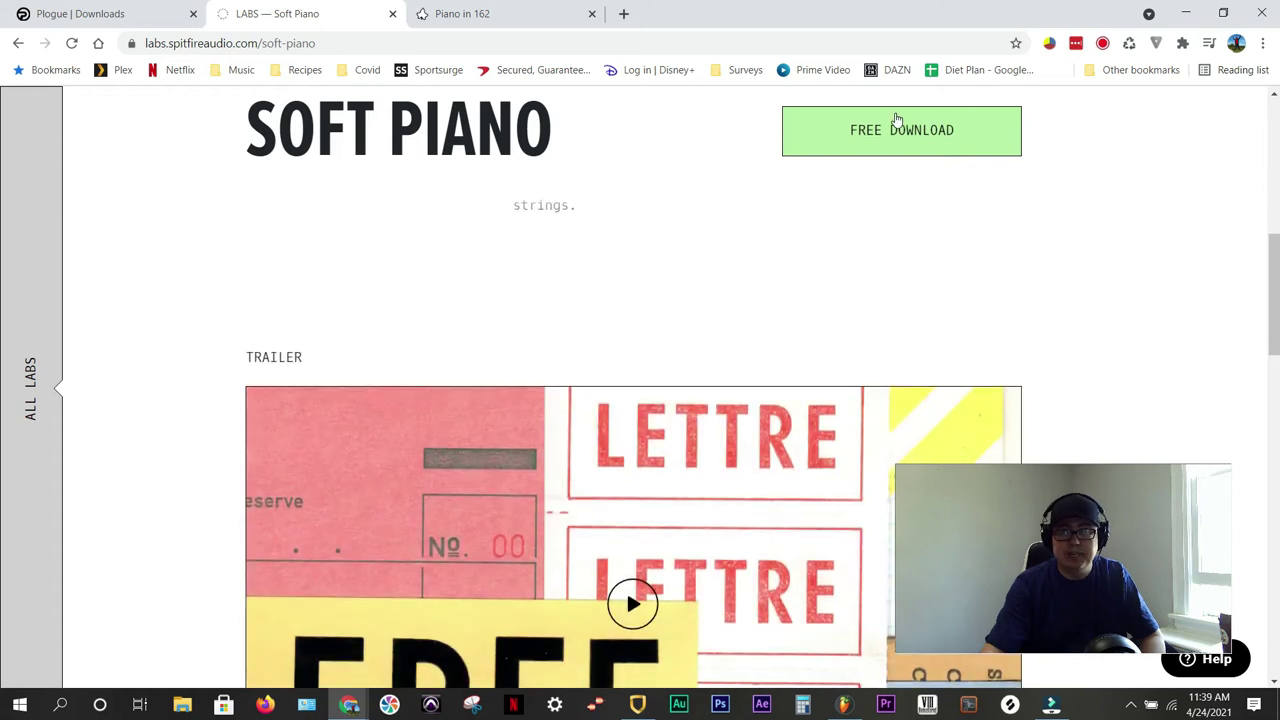
- View the Piano in 162 page's SFZ download links, then open a File Explorer window
left_click(457, 18)
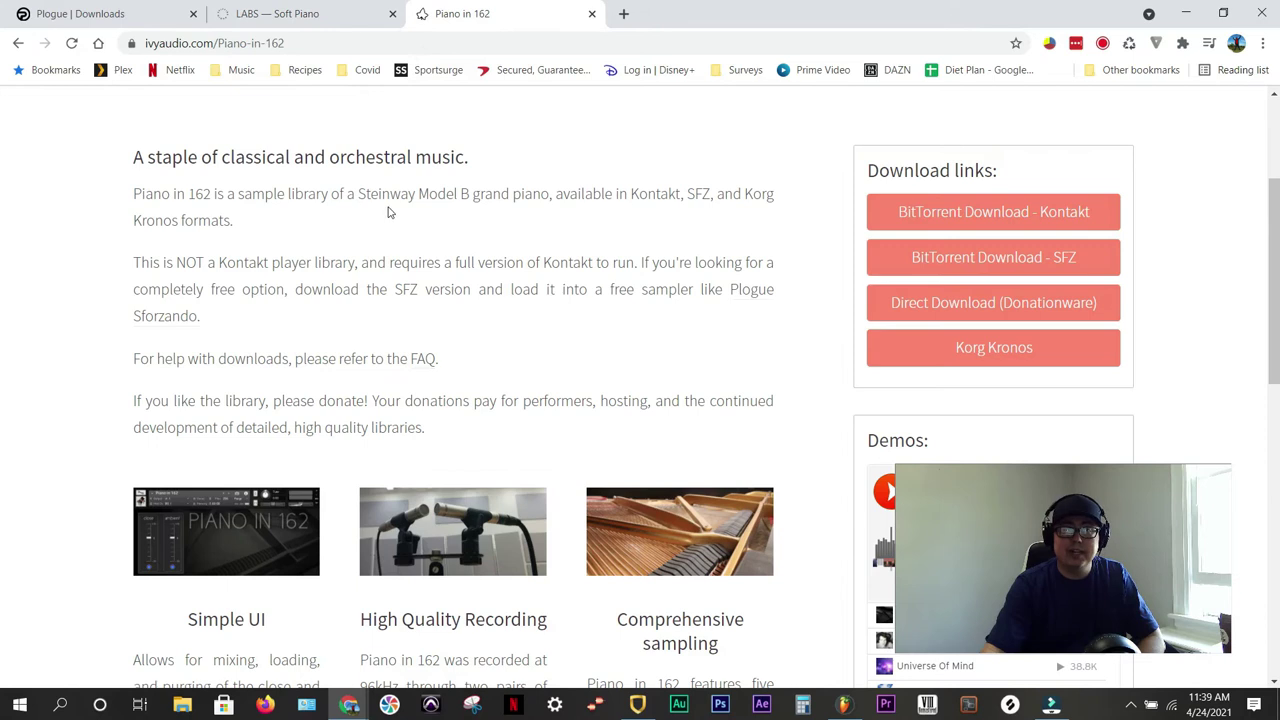
scroll(402, 208, "up", 2)
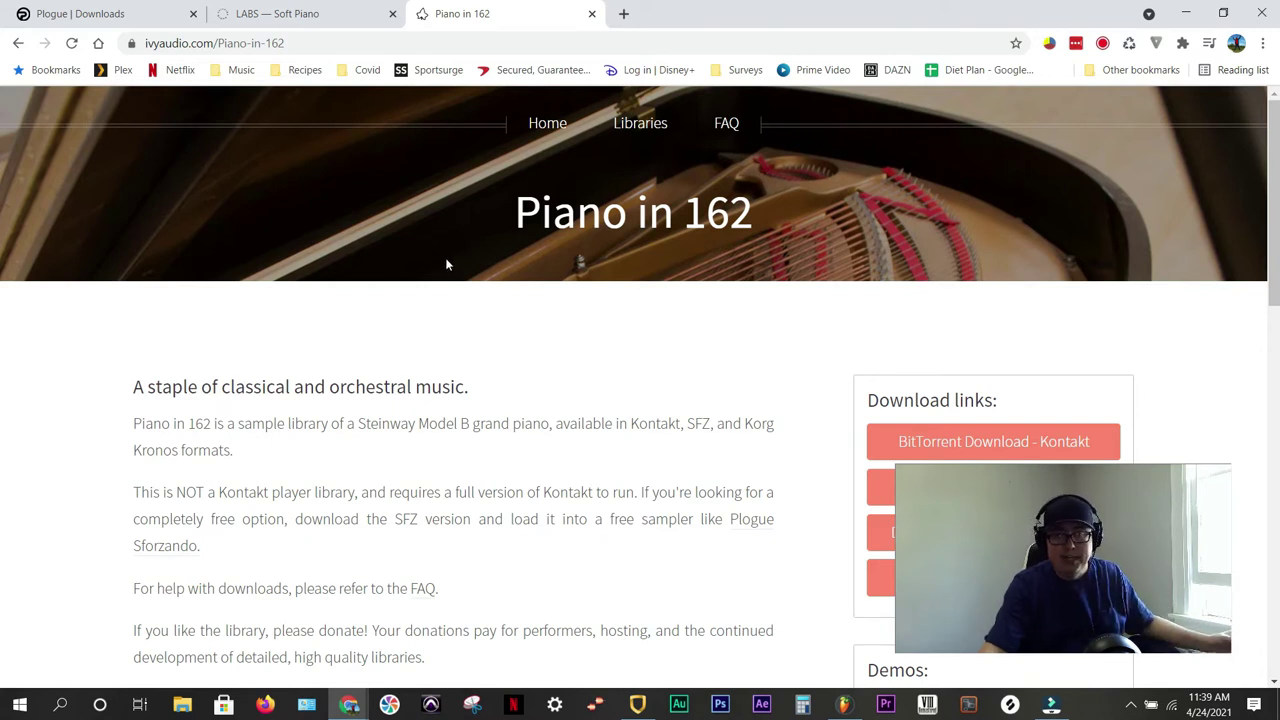
scroll(463, 263, "down", 3)
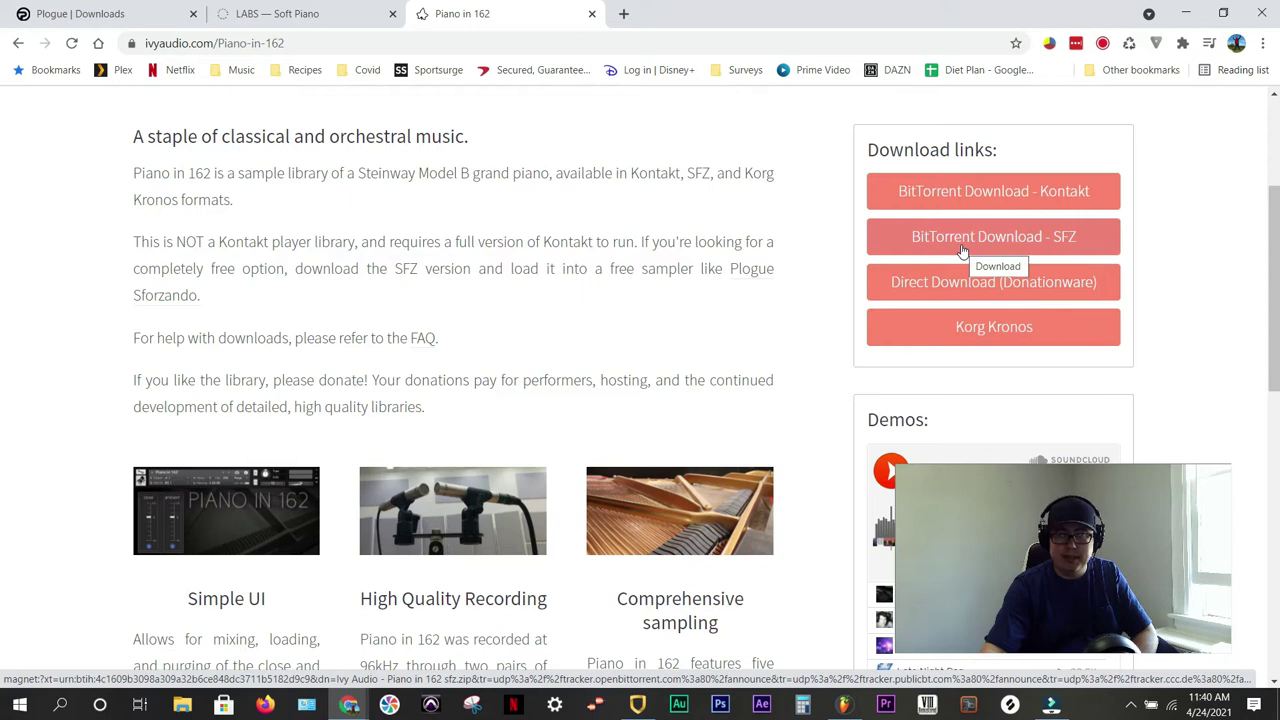
left_click(180, 705)
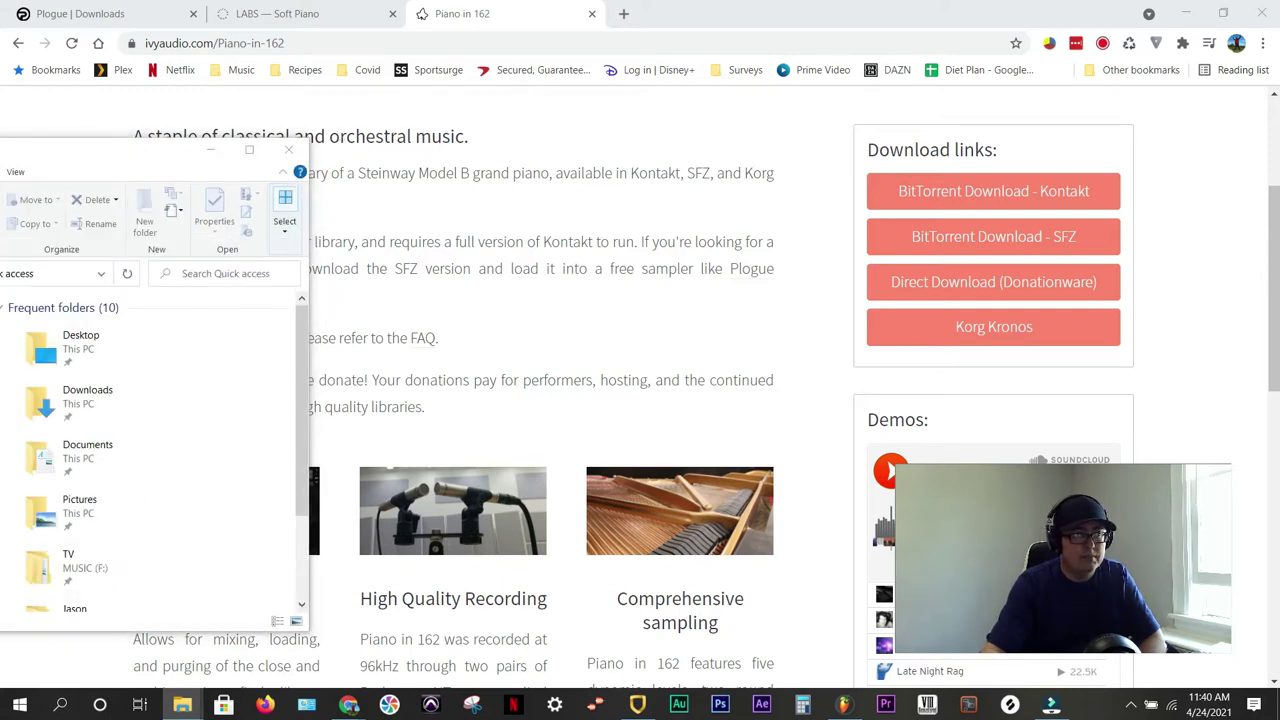
- Centre the File Explorer window and open the Acer (C:) drive under This PC
left_click_drag(137, 153, 642, 95)
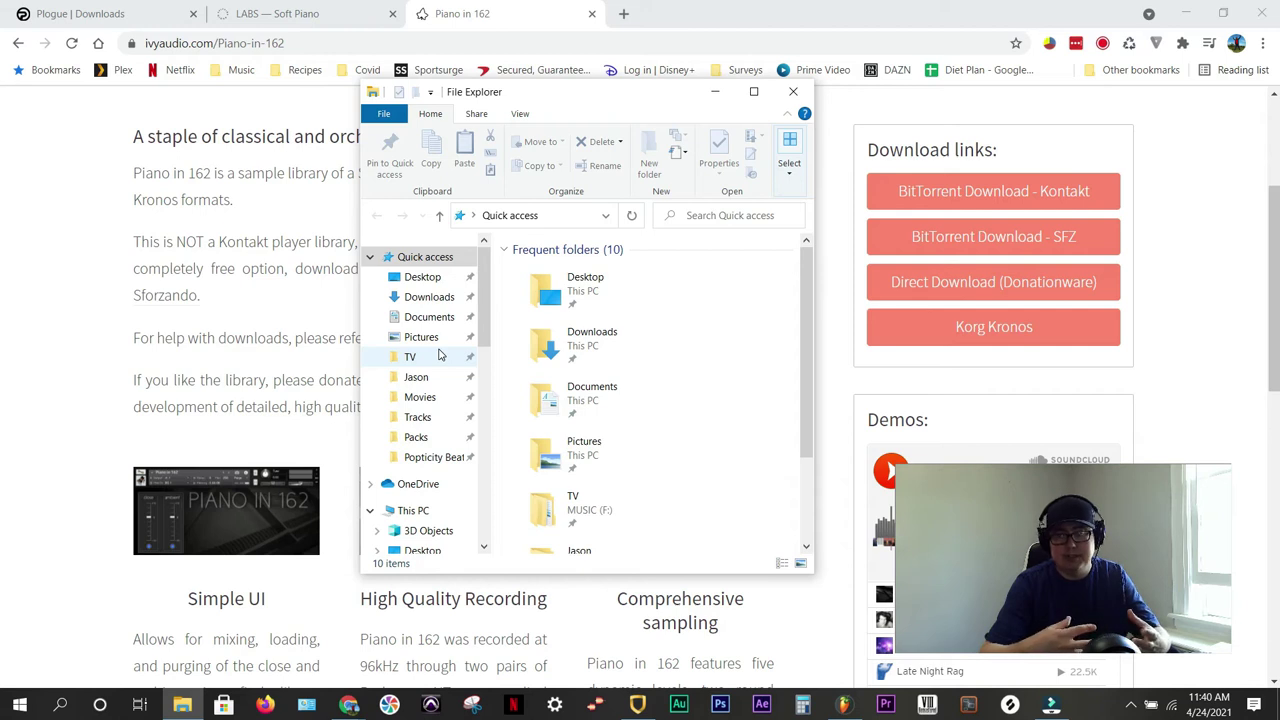
scroll(430, 350, "down", 3)
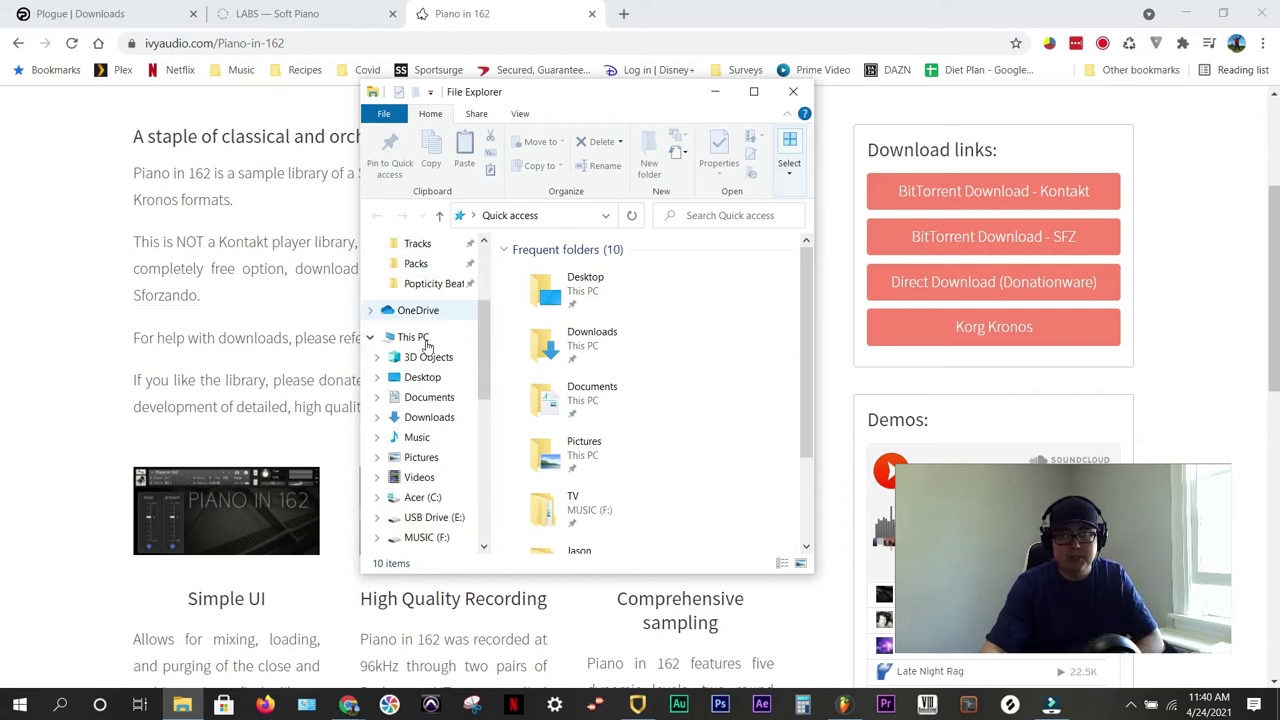
scroll(427, 345, "down", 1)
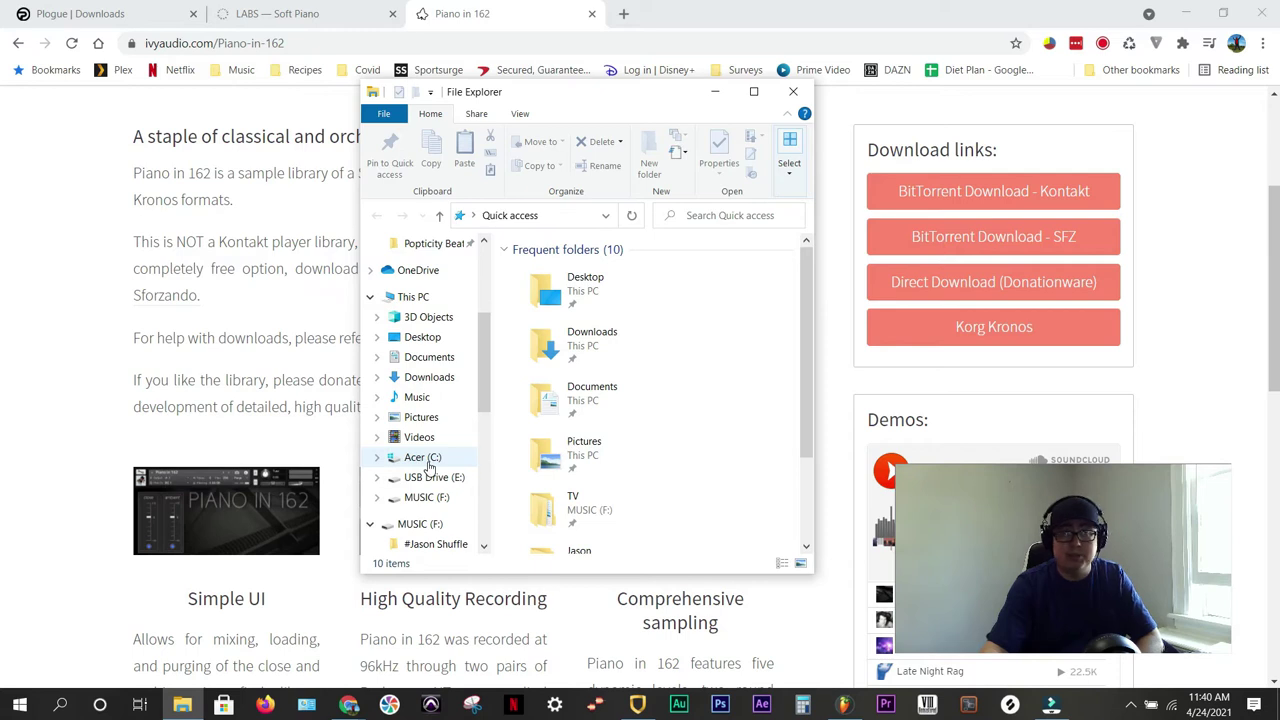
left_click(423, 458)
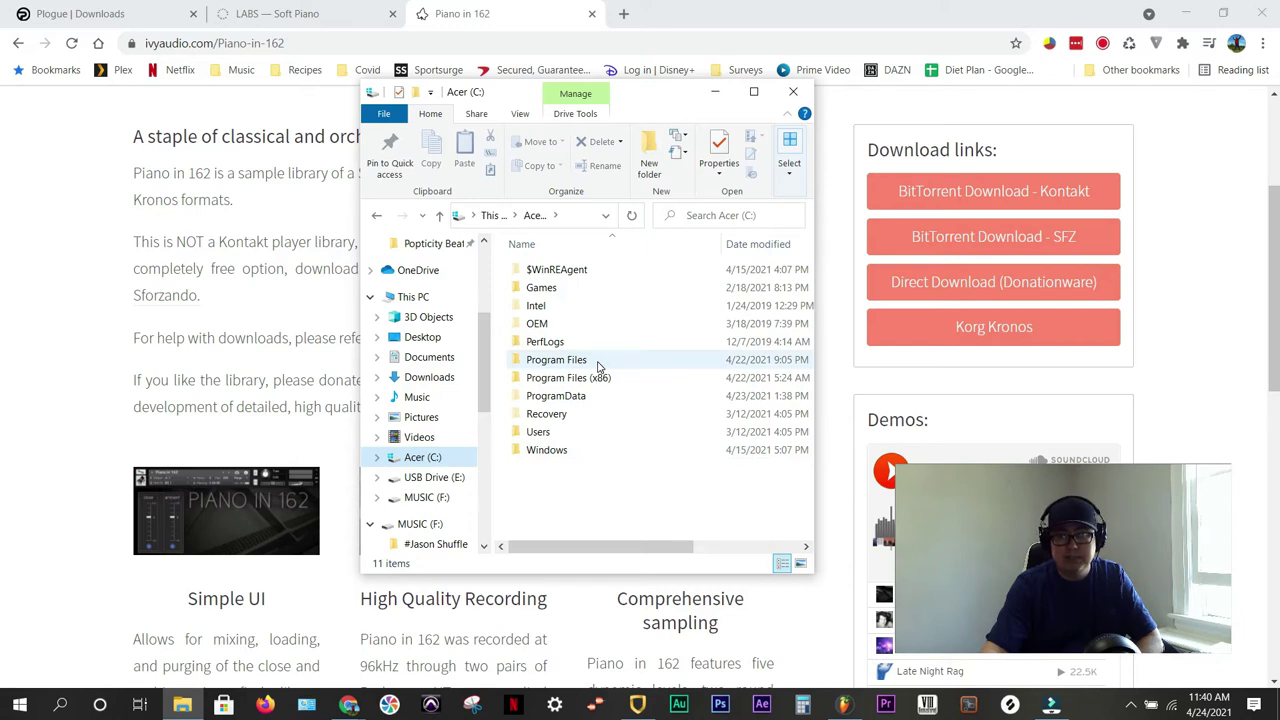
- Navigate Program Files > Image-Line > FL Studio 20 > Data > Patches > Soundfonts to see the Piano in 162 SFZ files
double_click(556, 360)
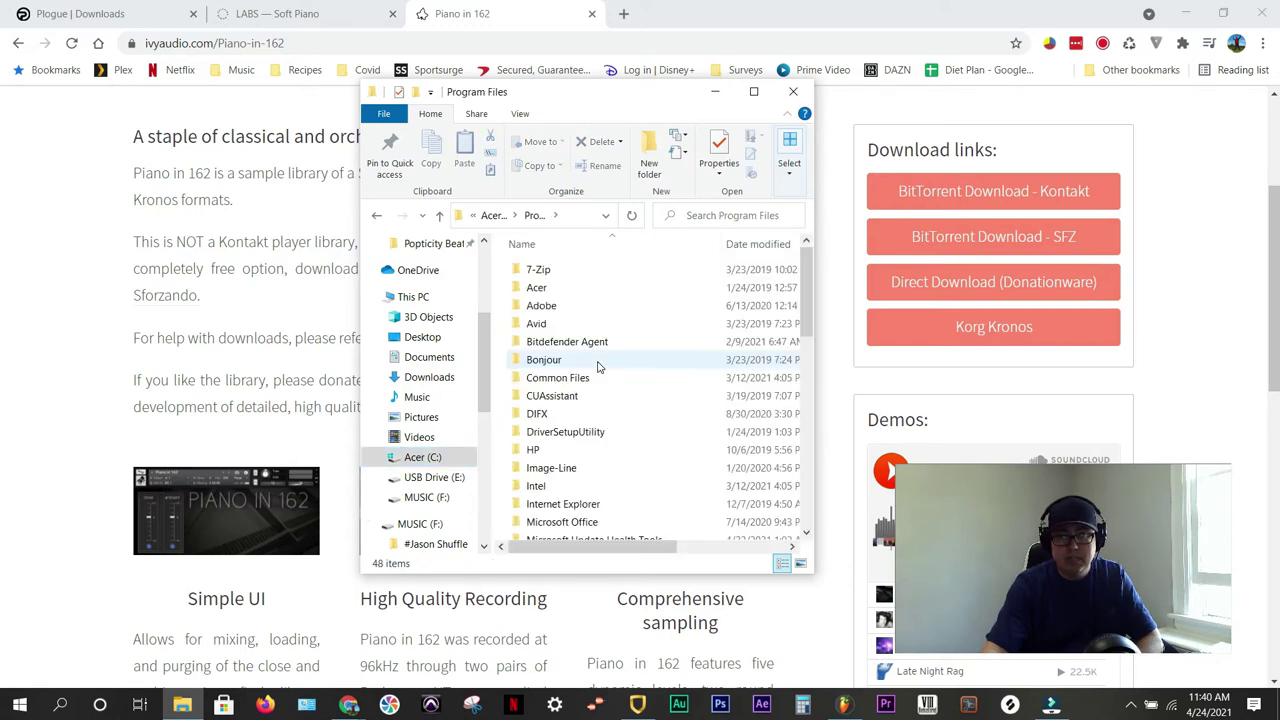
scroll(598, 368, "down", 1)
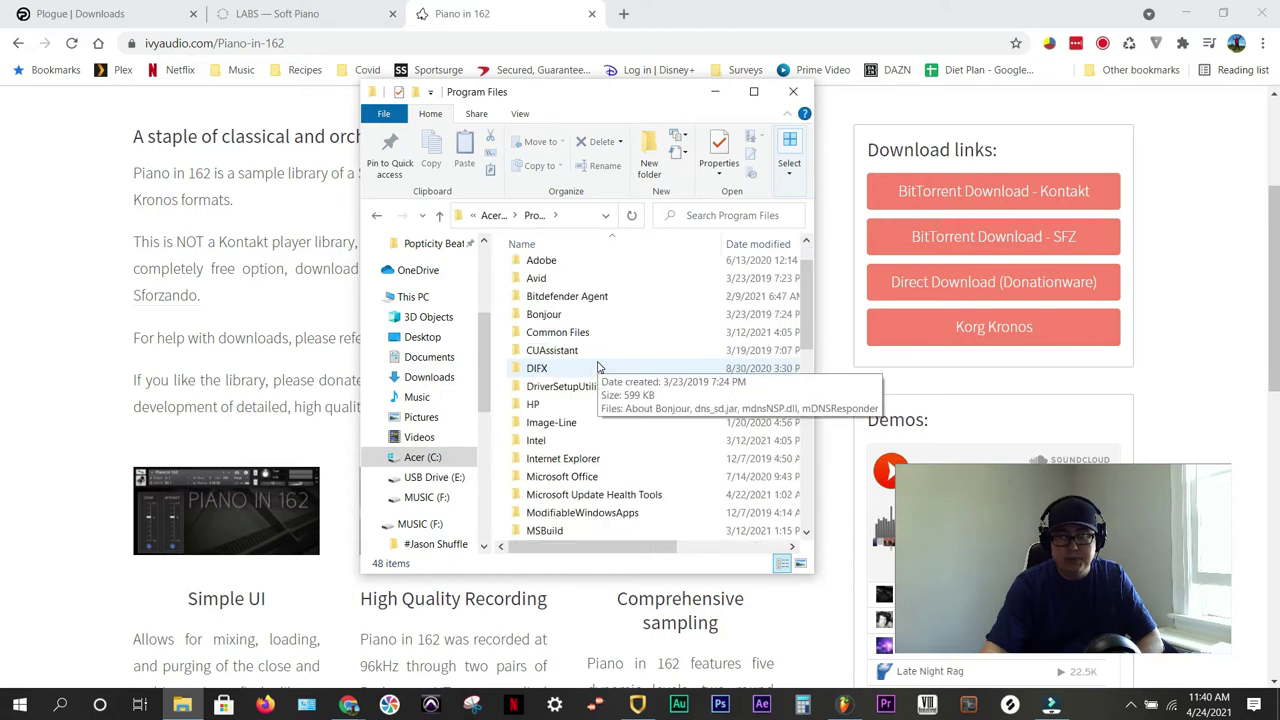
scroll(598, 368, "down", 3)
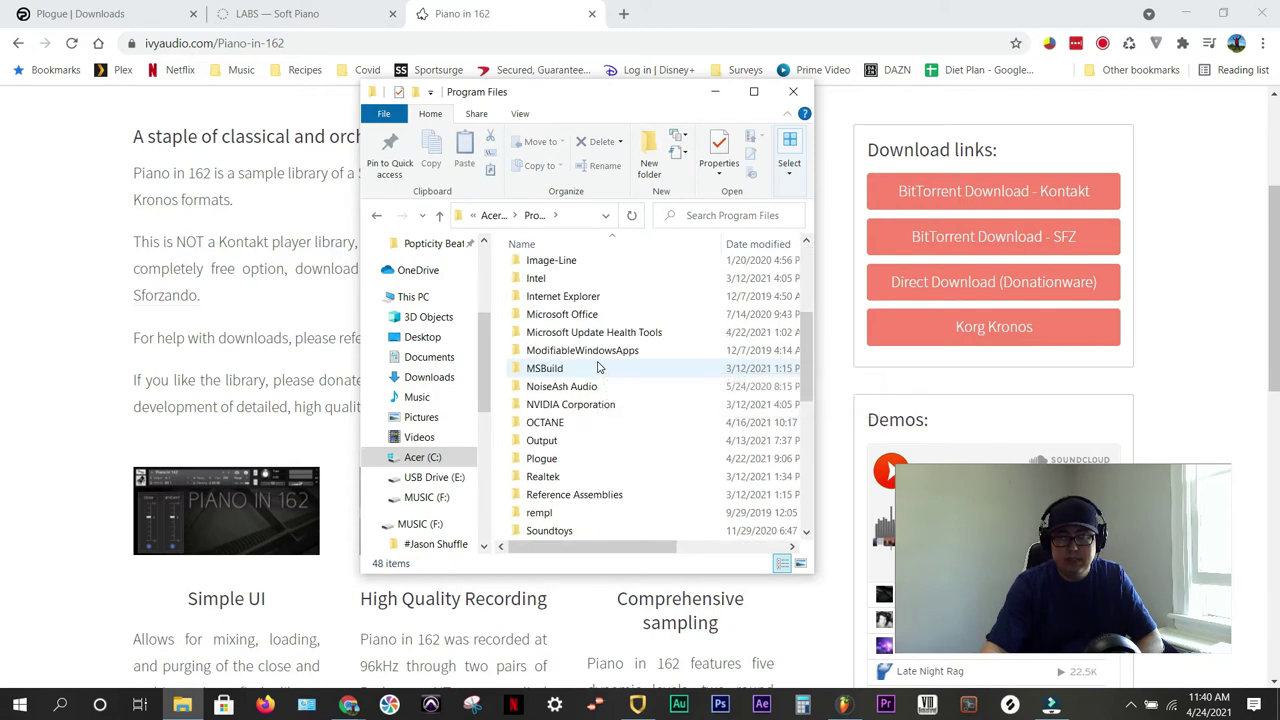
scroll(598, 368, "up", 1)
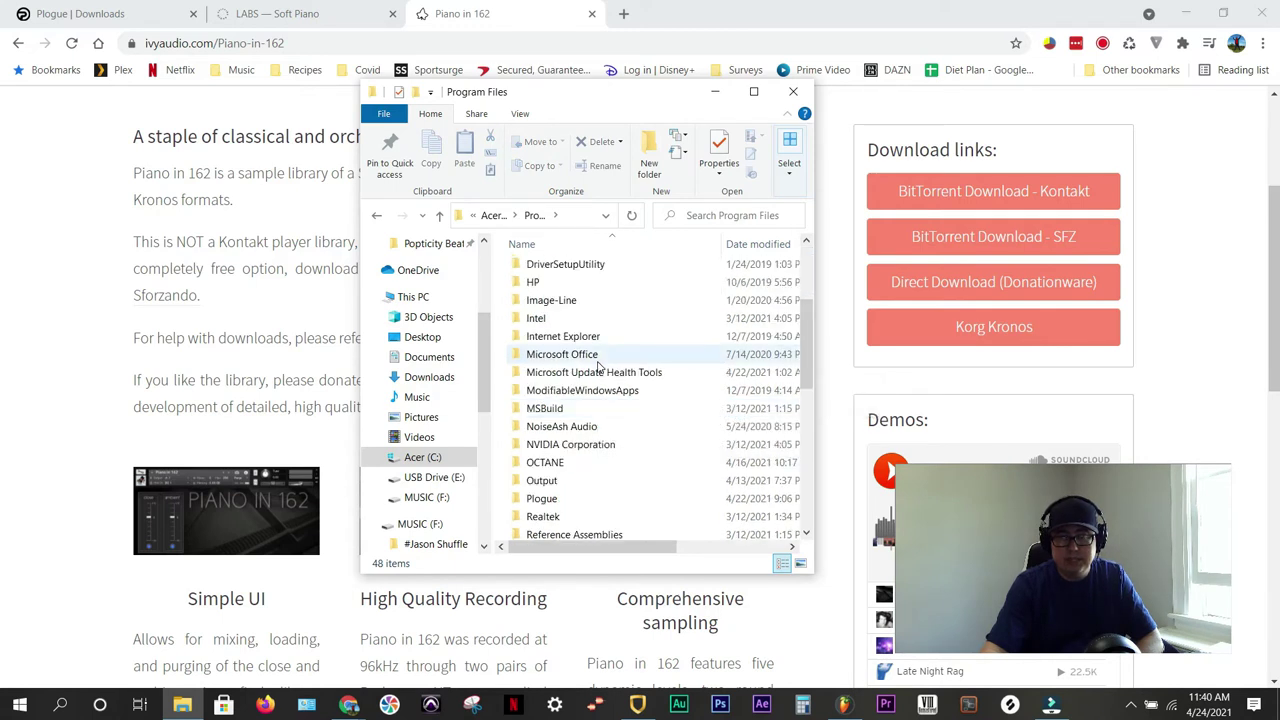
double_click(568, 300)
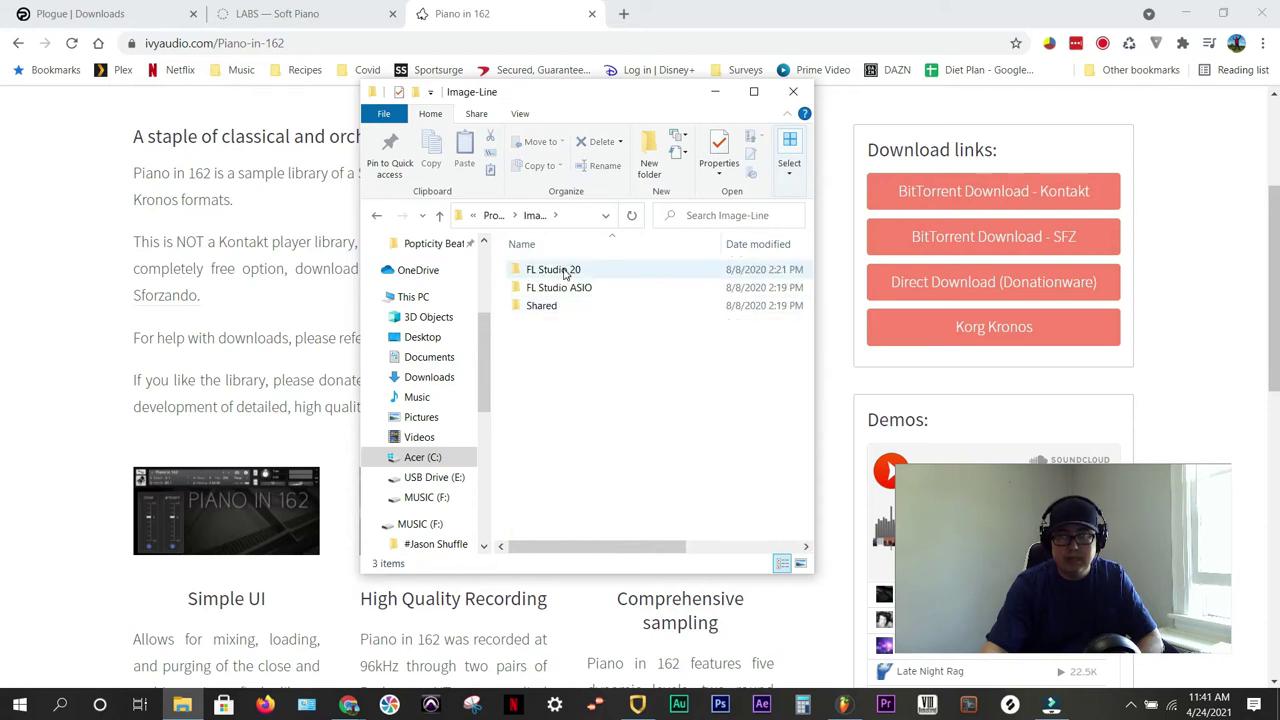
double_click(565, 272)
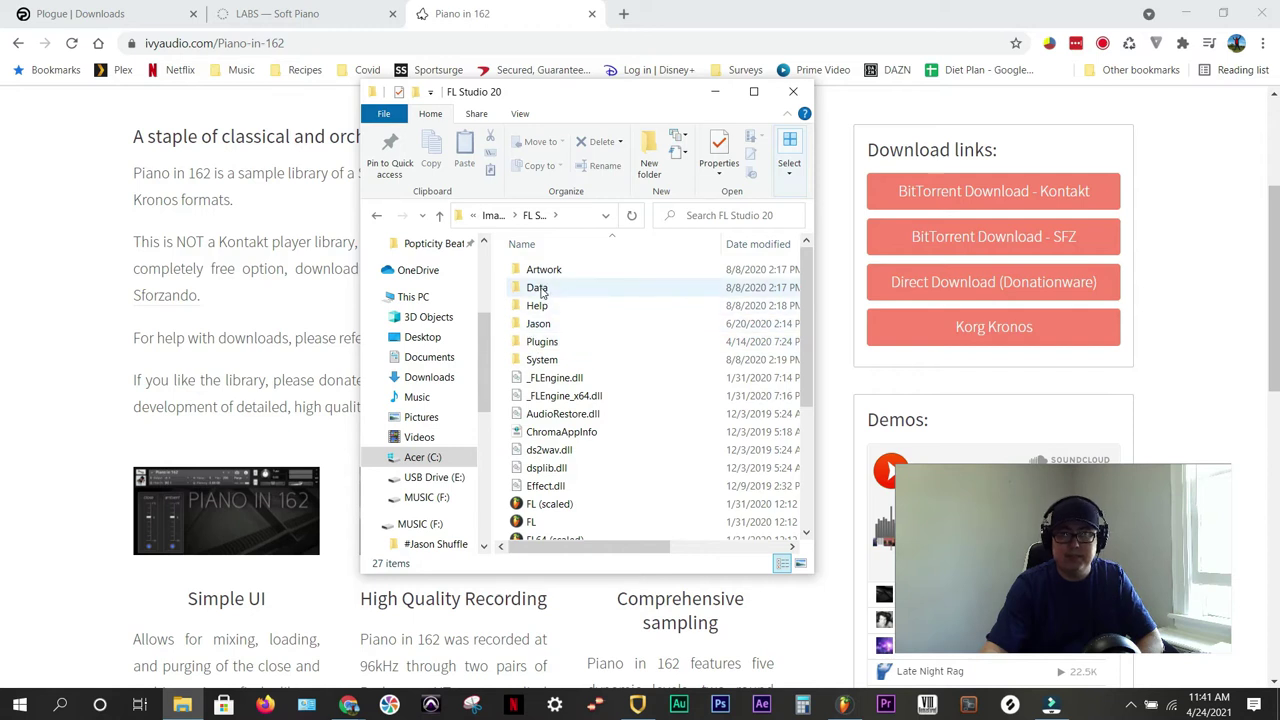
double_click(538, 288)
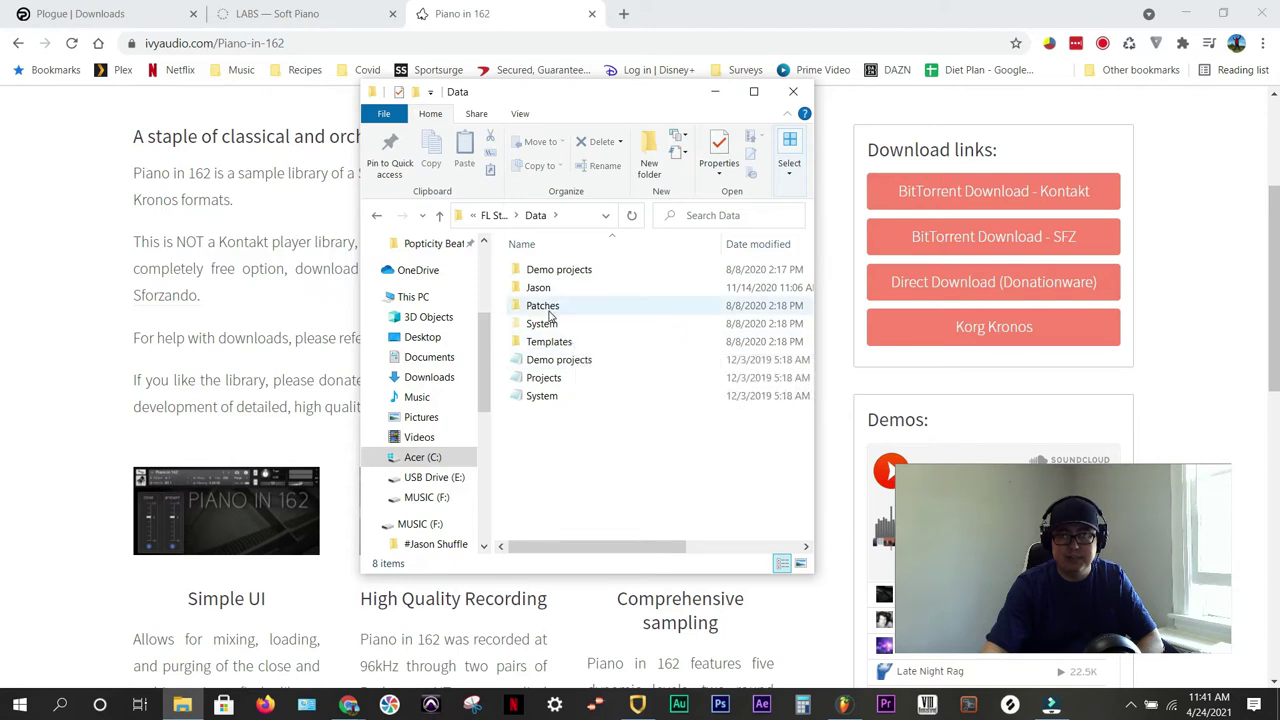
double_click(549, 309)
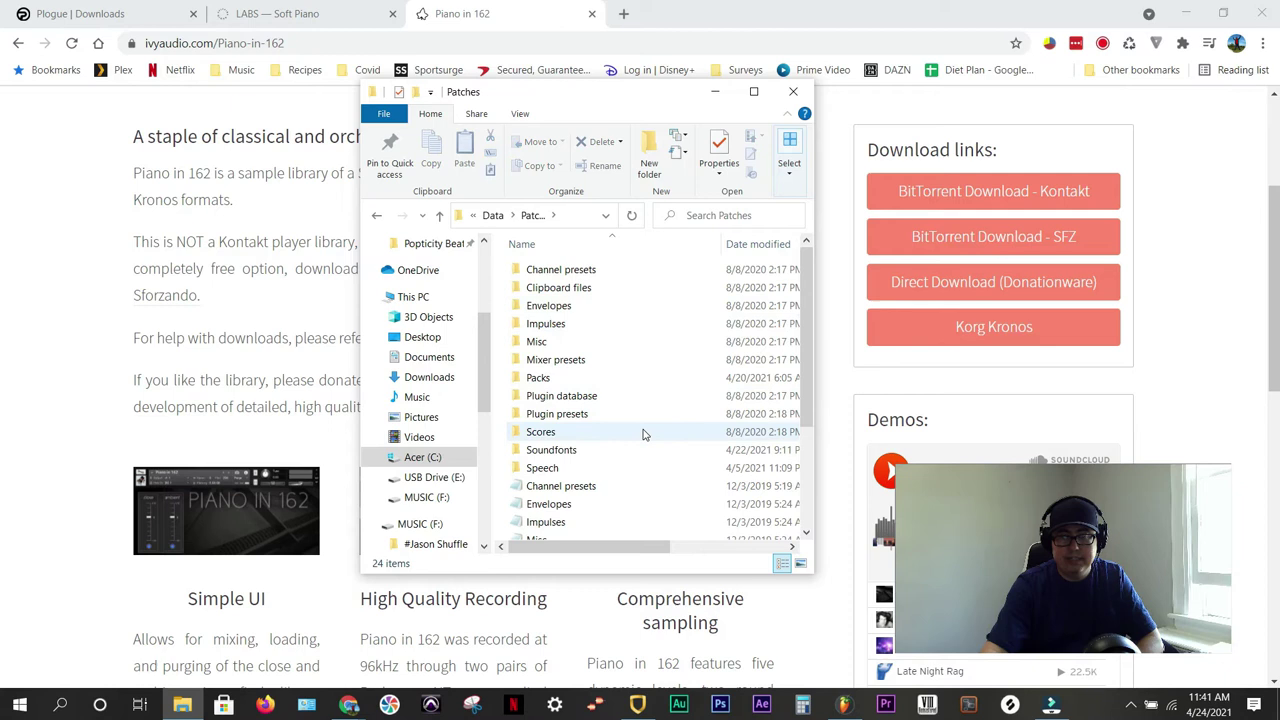
double_click(581, 454)
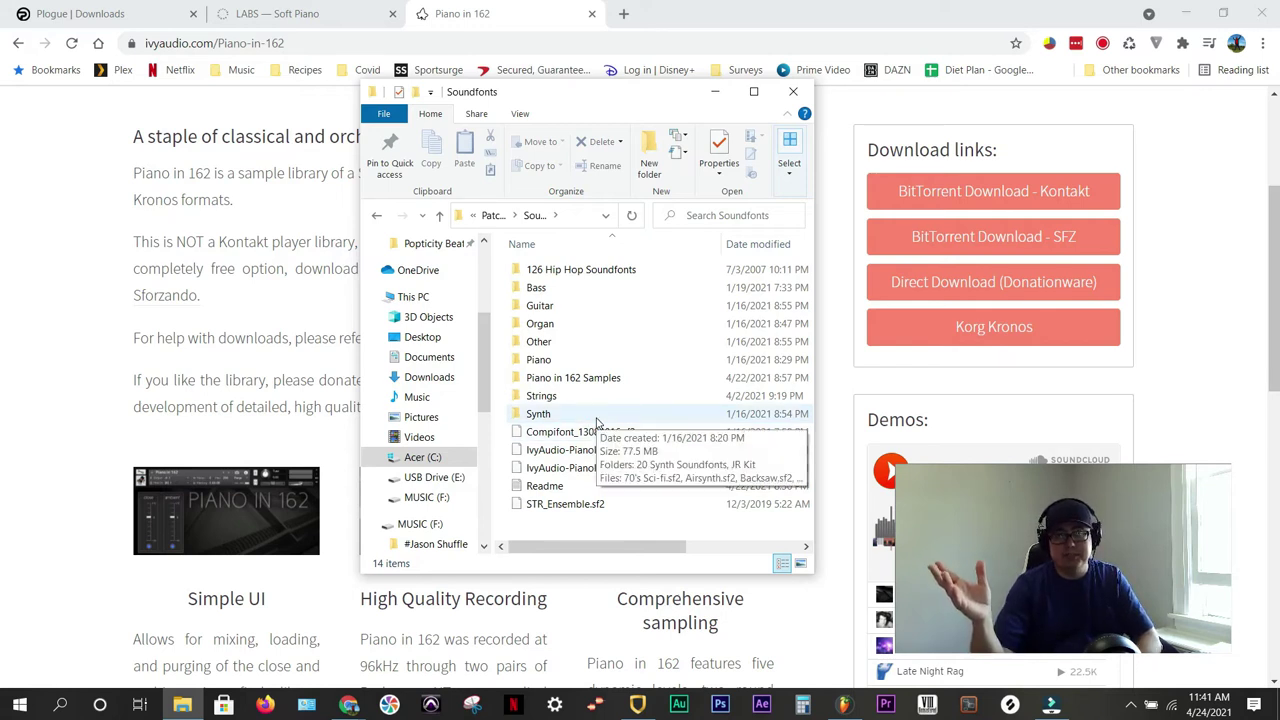
- From the Patches folder, pin Soundfonts to Quick access, then close File Explorer
scroll(478, 263, "up", 4)
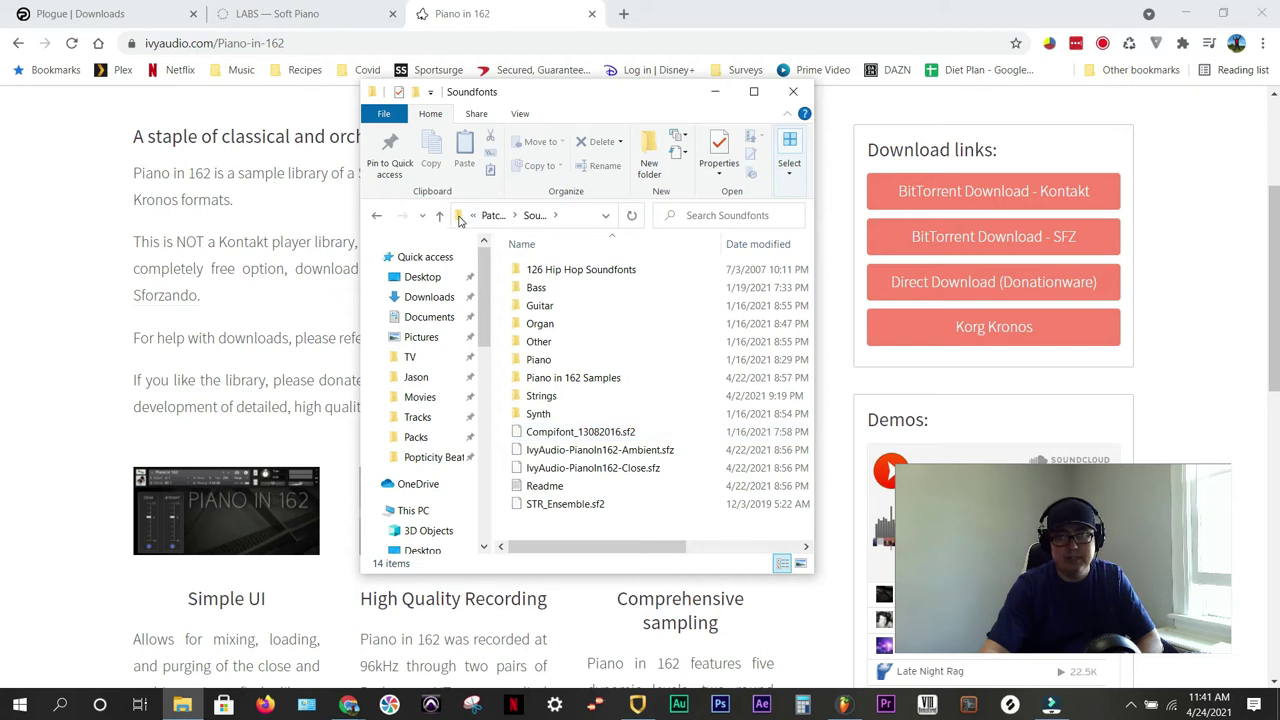
right_click(459, 220)
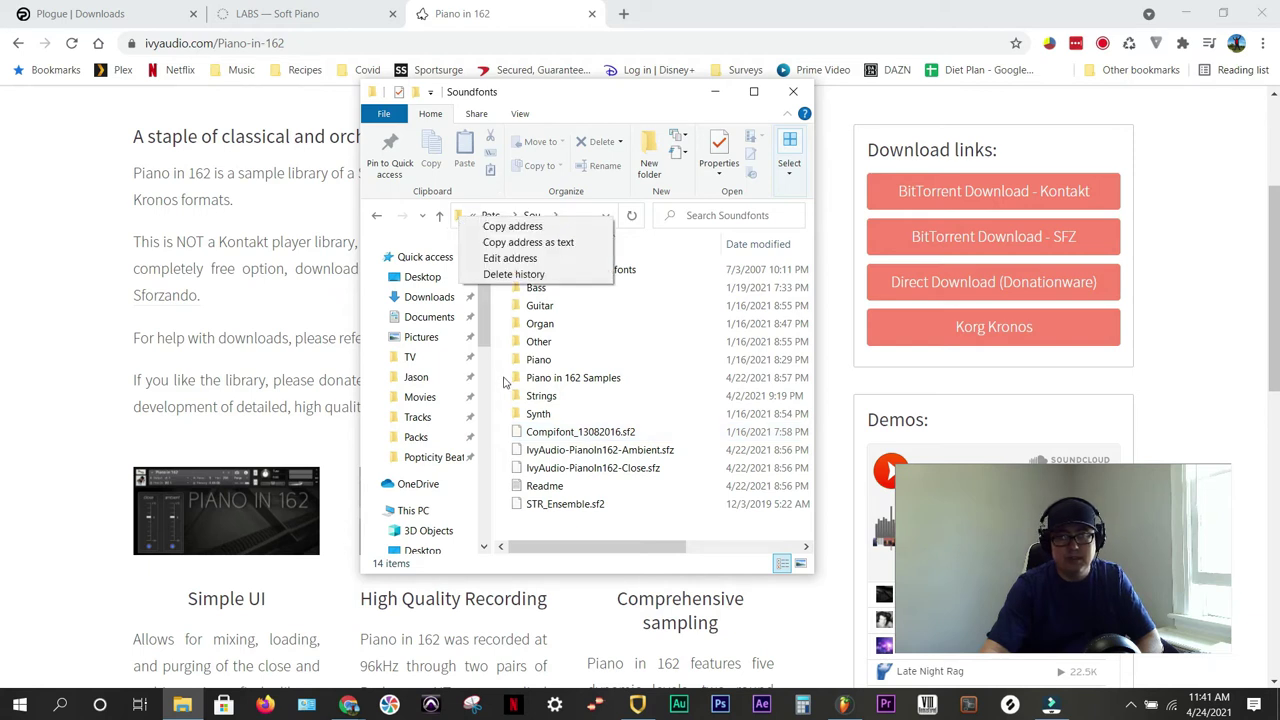
left_click(481, 340)
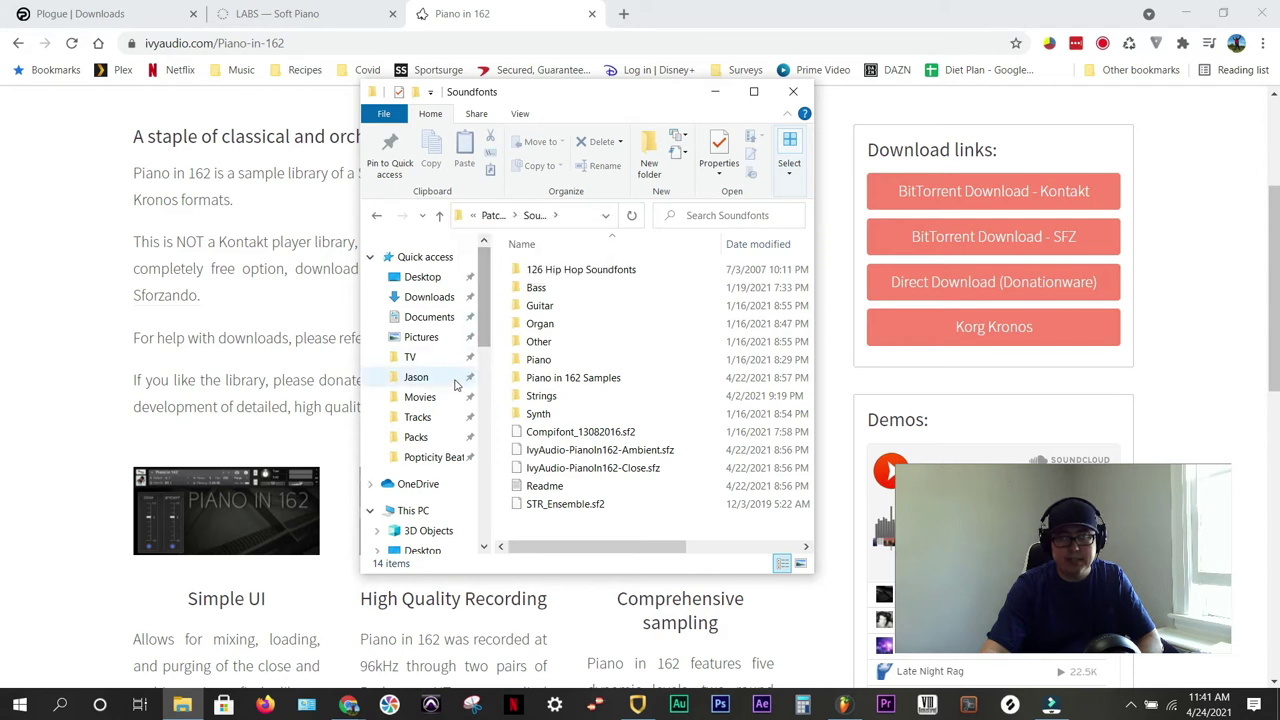
left_click(440, 217)
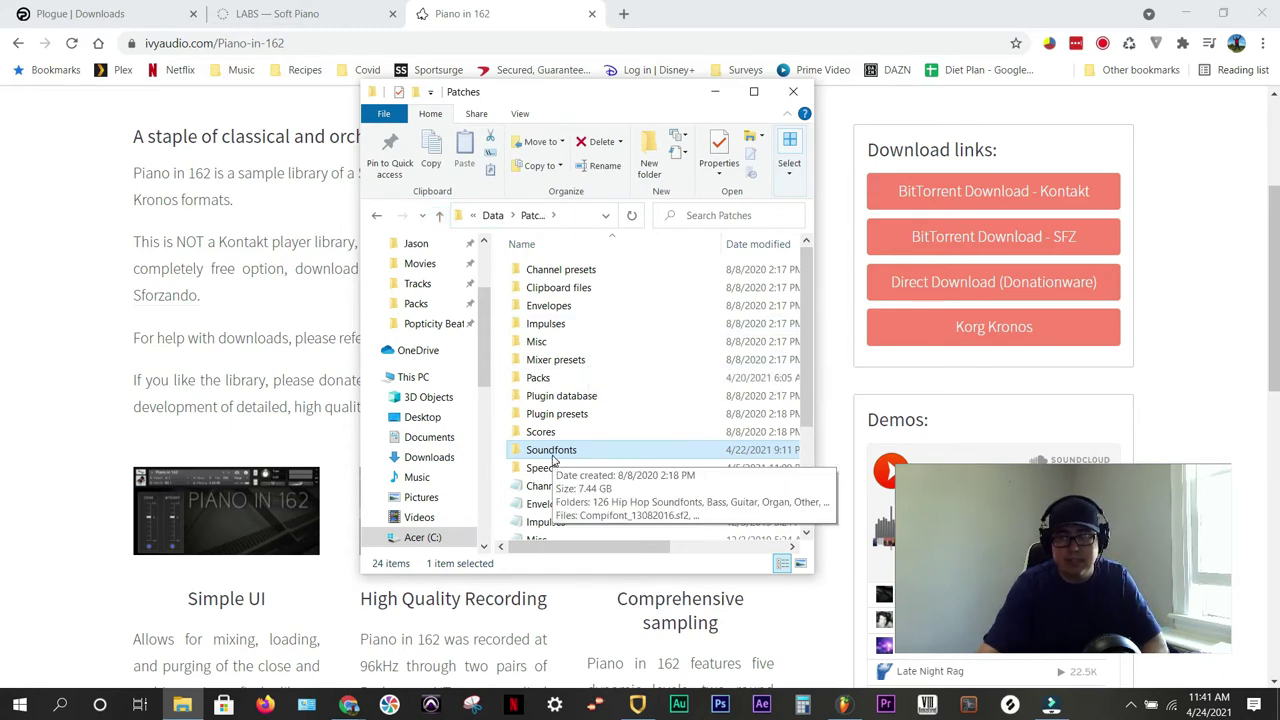
right_click(553, 459)
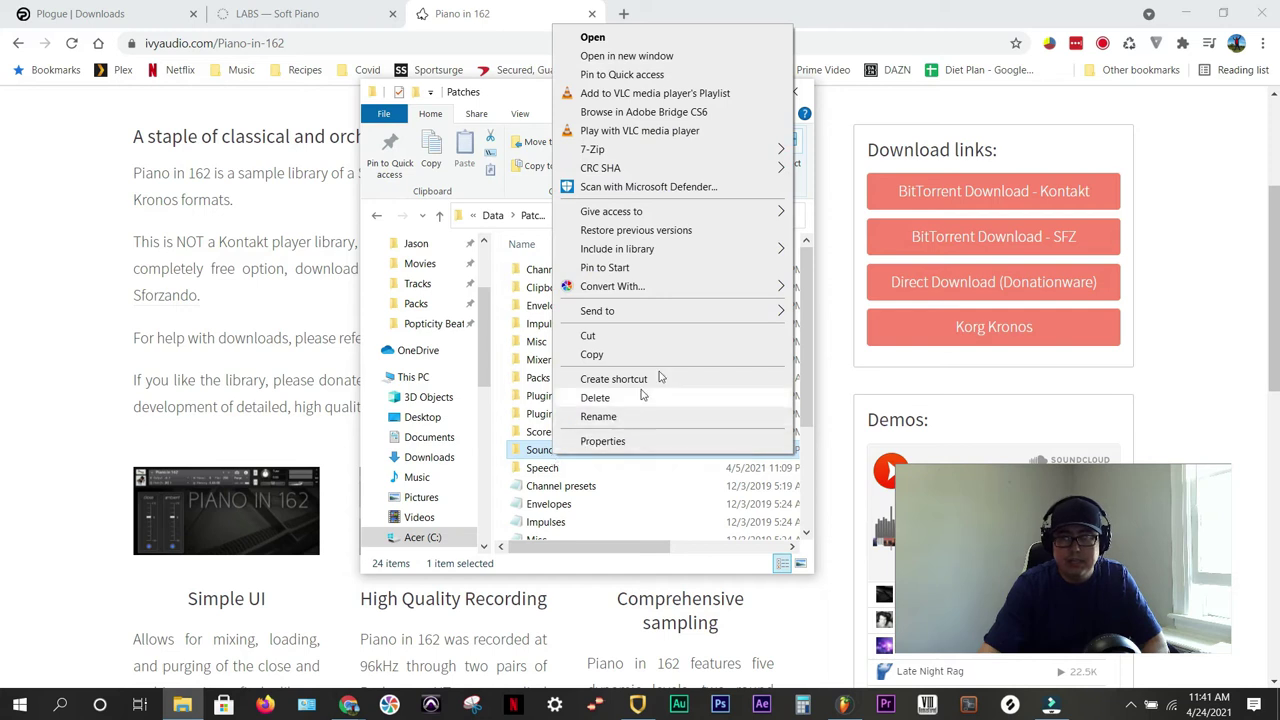
left_click(660, 77)
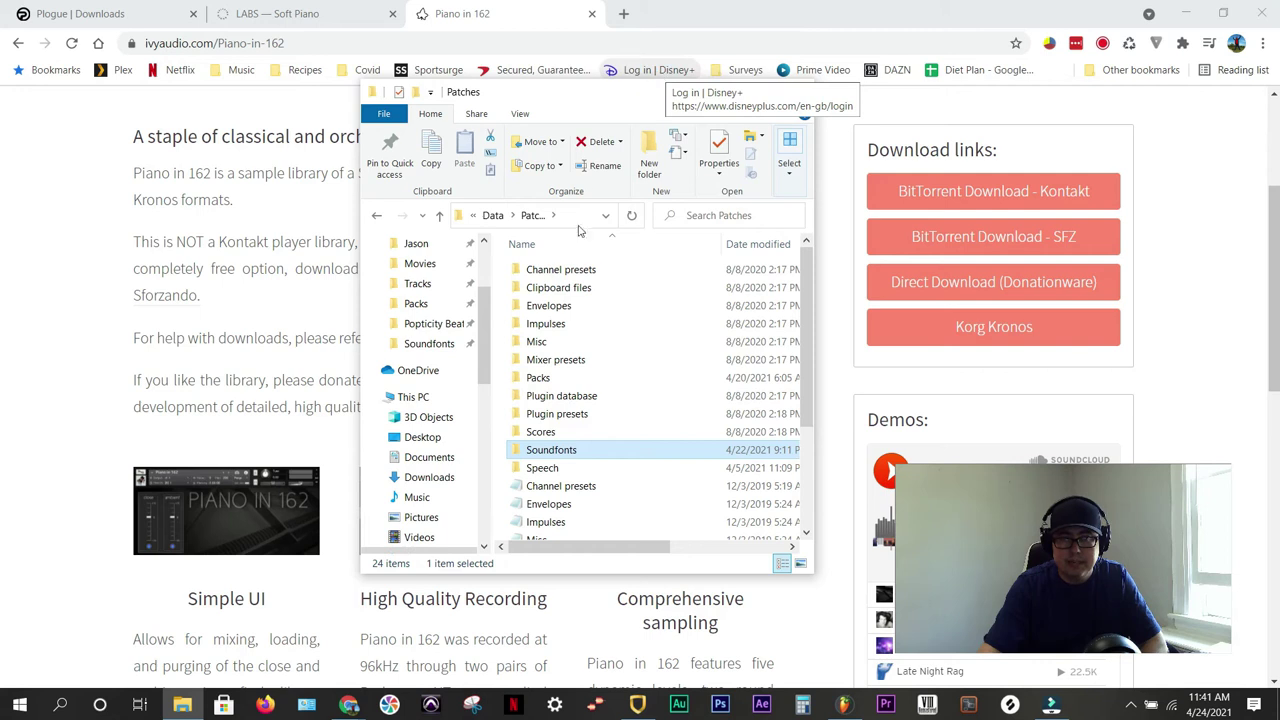
scroll(450, 305, "up", 3)
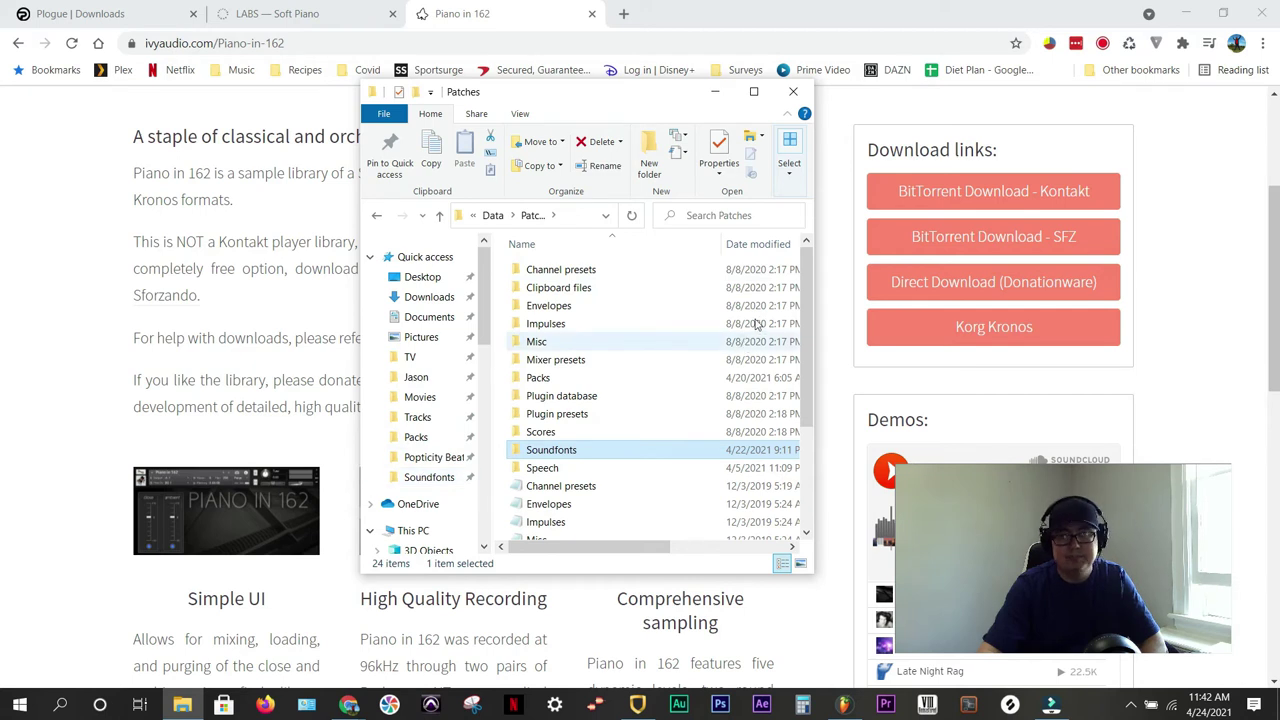
left_click(795, 96)
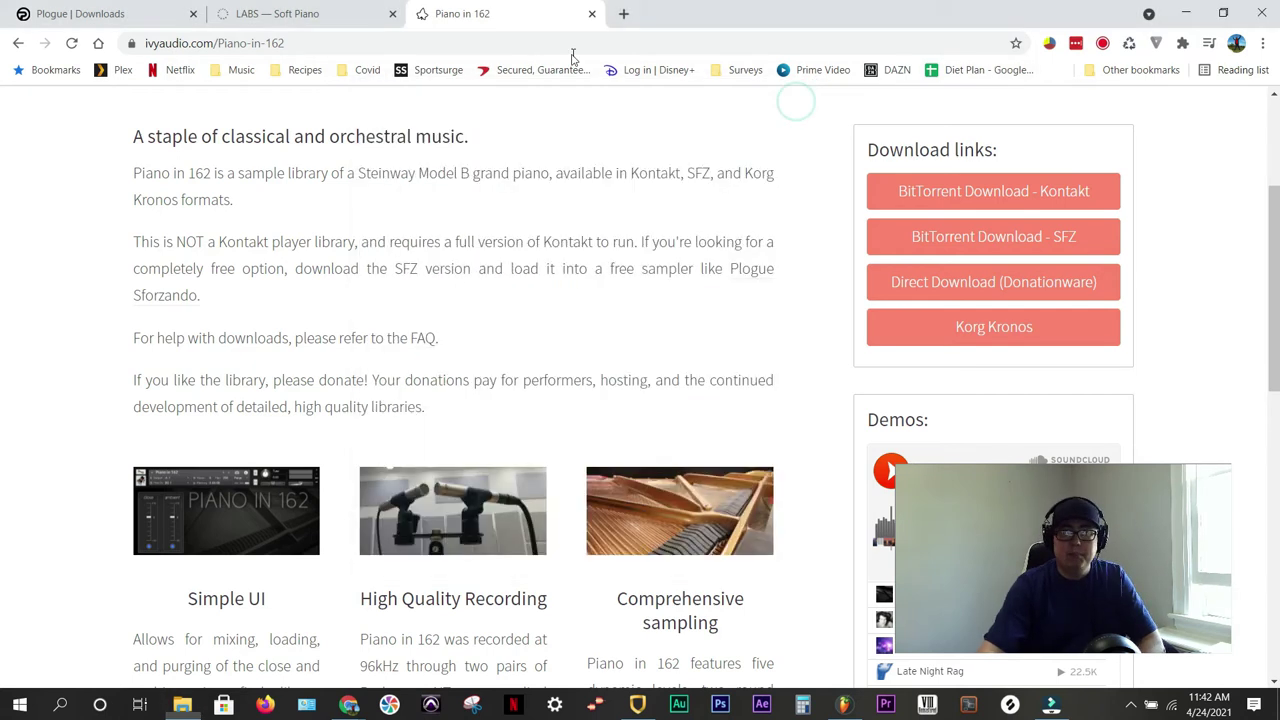
- In the Soundfonts browser, collapse the Guitar folder and expand Synth and its JR Kit folder
left_click(846, 705)
scroll(55, 570, "down", 1)
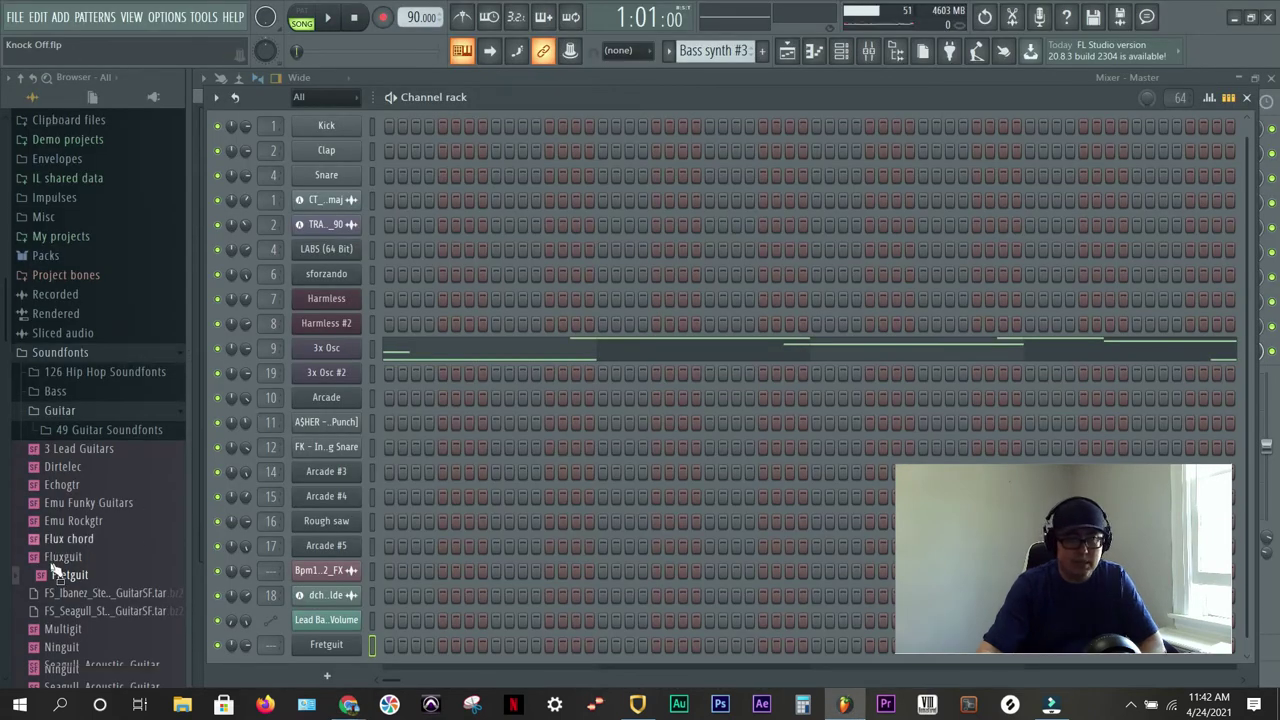
scroll(60, 540, "down", 5)
left_click(94, 222)
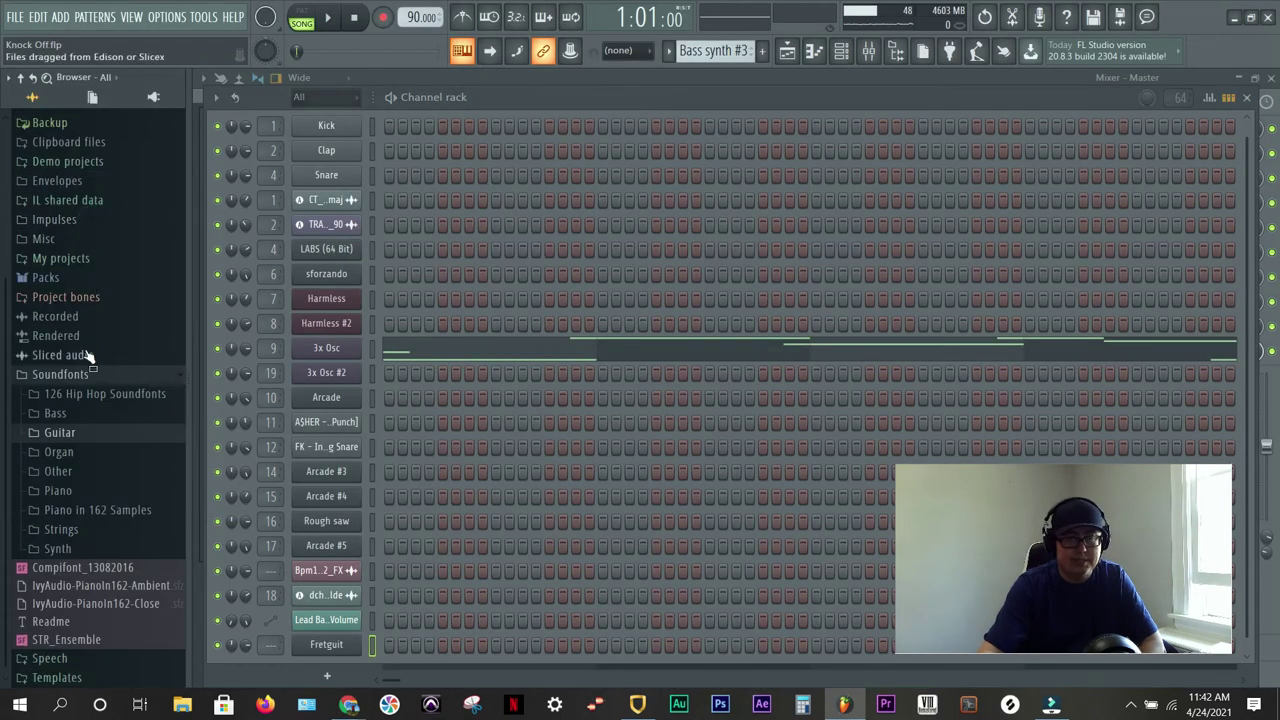
left_click(57, 548)
scroll(88, 523, "down", 3)
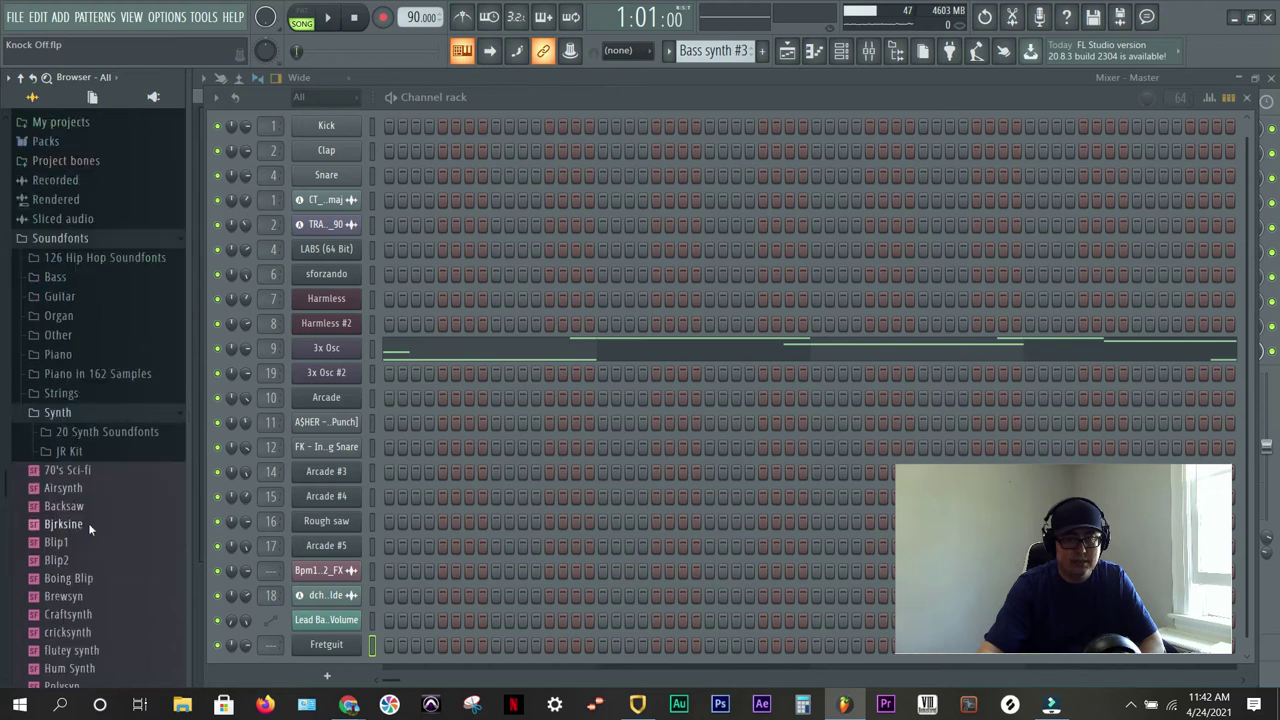
left_click(90, 366)
- Collapse the Synth soundfont folder again to tidy the browser list
scroll(88, 362, "up", 2)
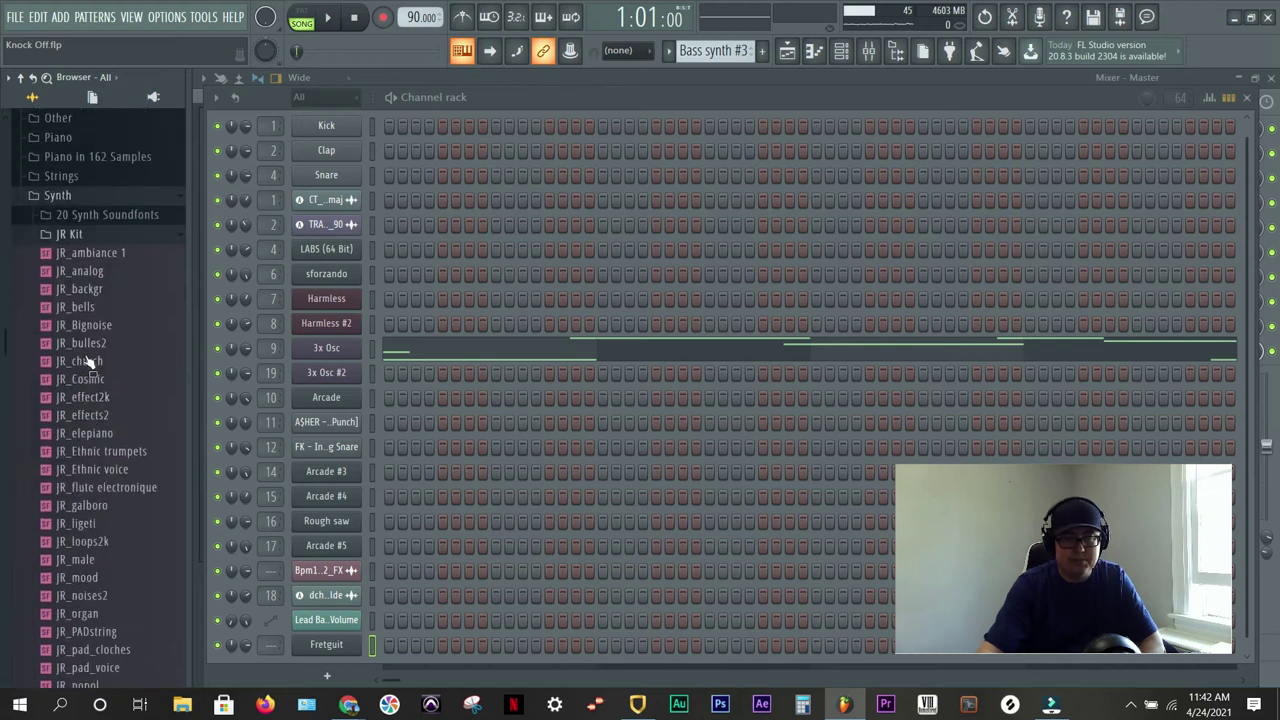
scroll(88, 364, "up", 3)
left_click(57, 360)
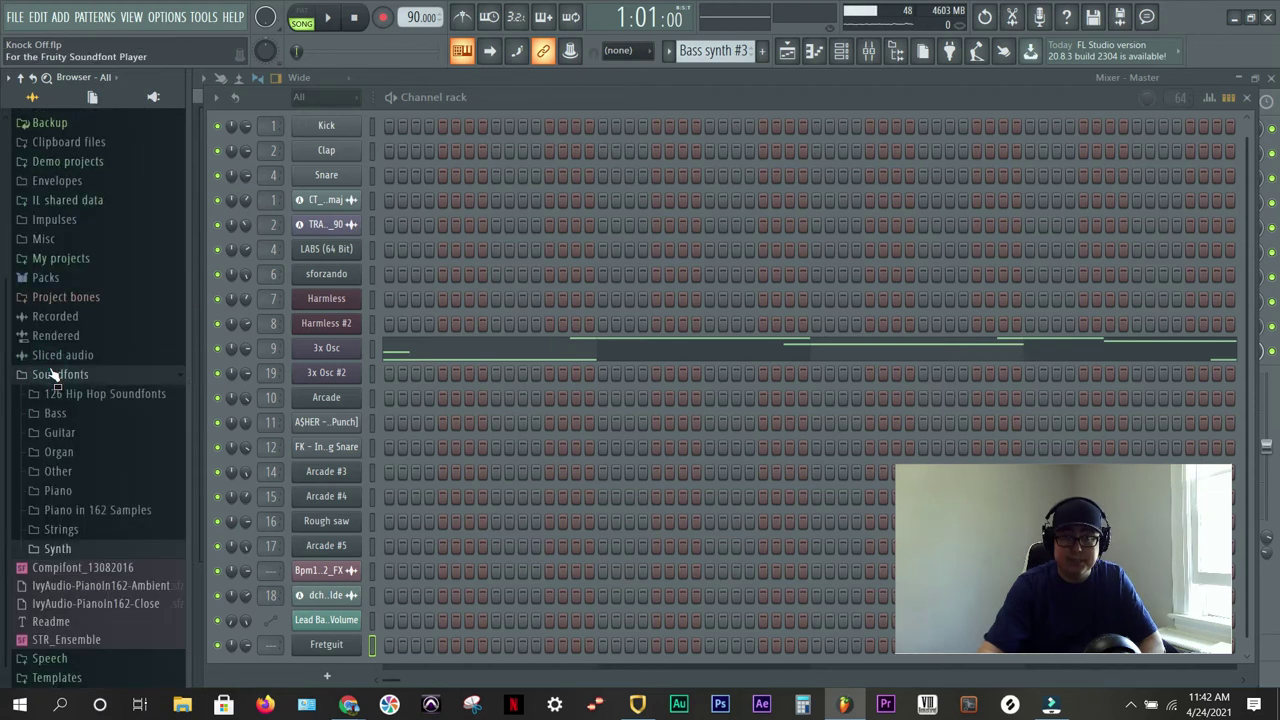
left_click(60, 549)
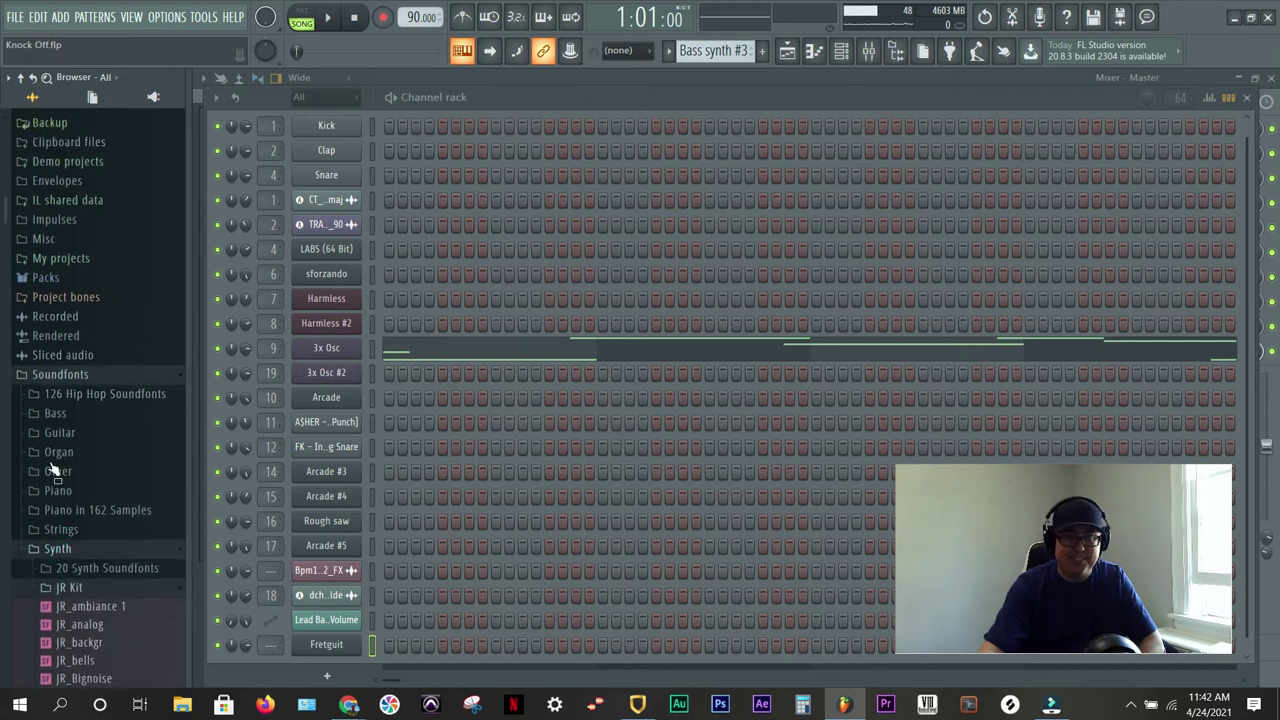
left_click(176, 550)
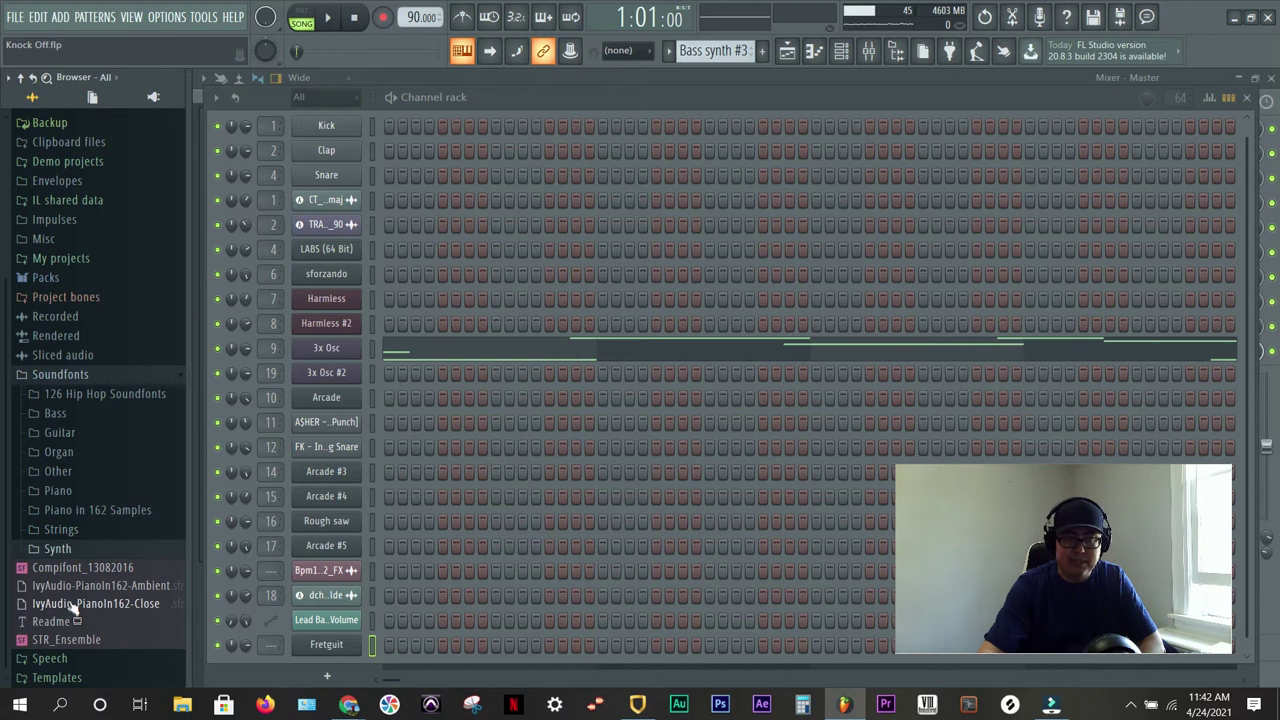
scroll(68, 600, "up", 3)
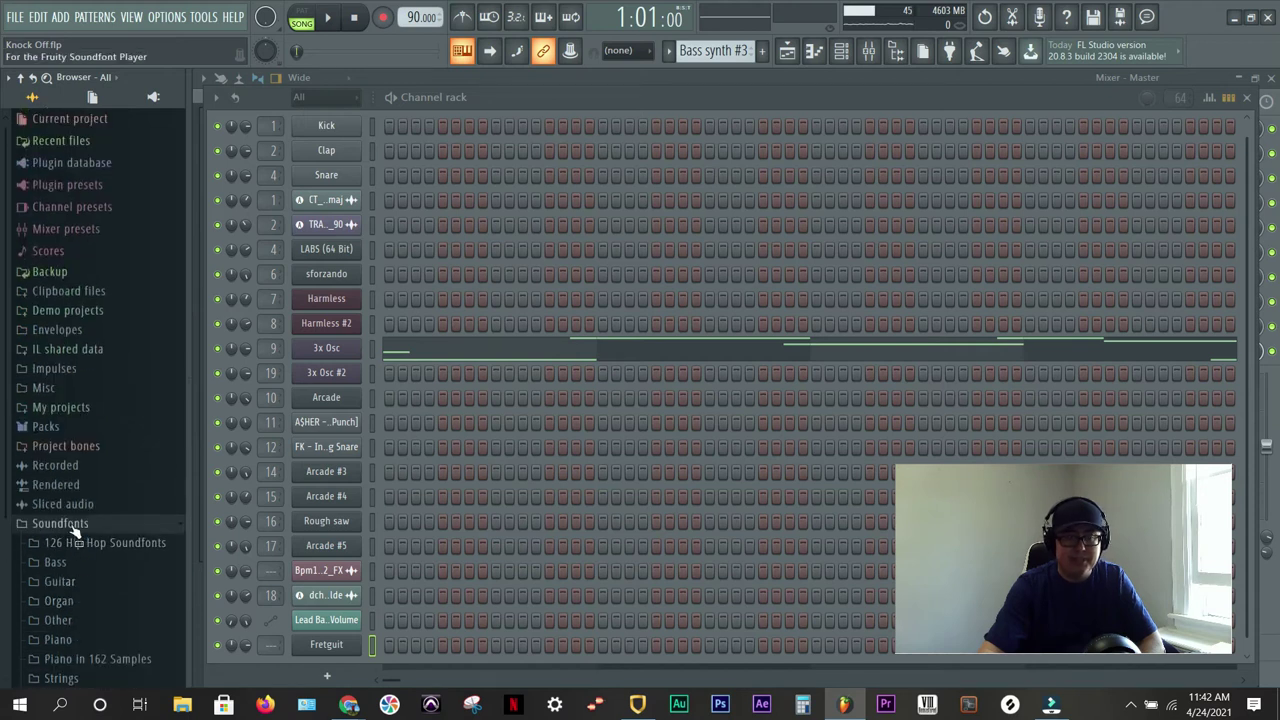
scroll(90, 545, "down", 2)
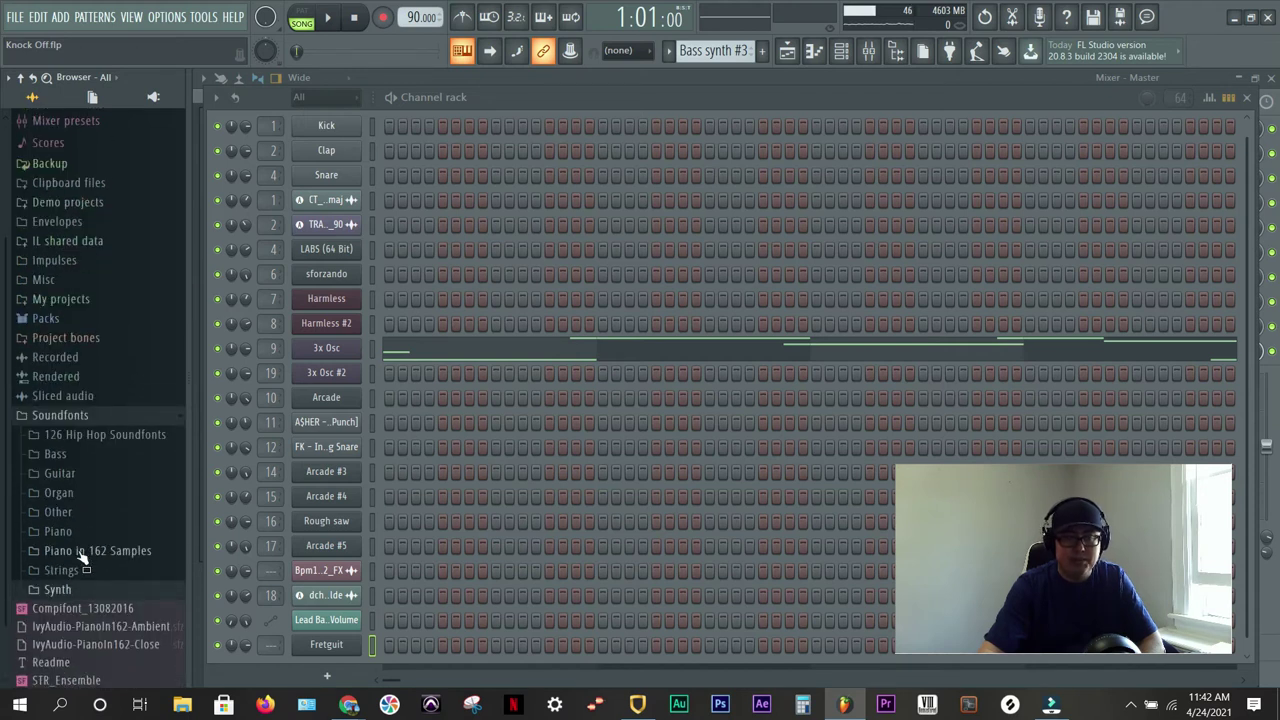
- Expand Piano in 162 Samples, its Ambient and Close folders, then open PedalOffAmbient
left_click(80, 551)
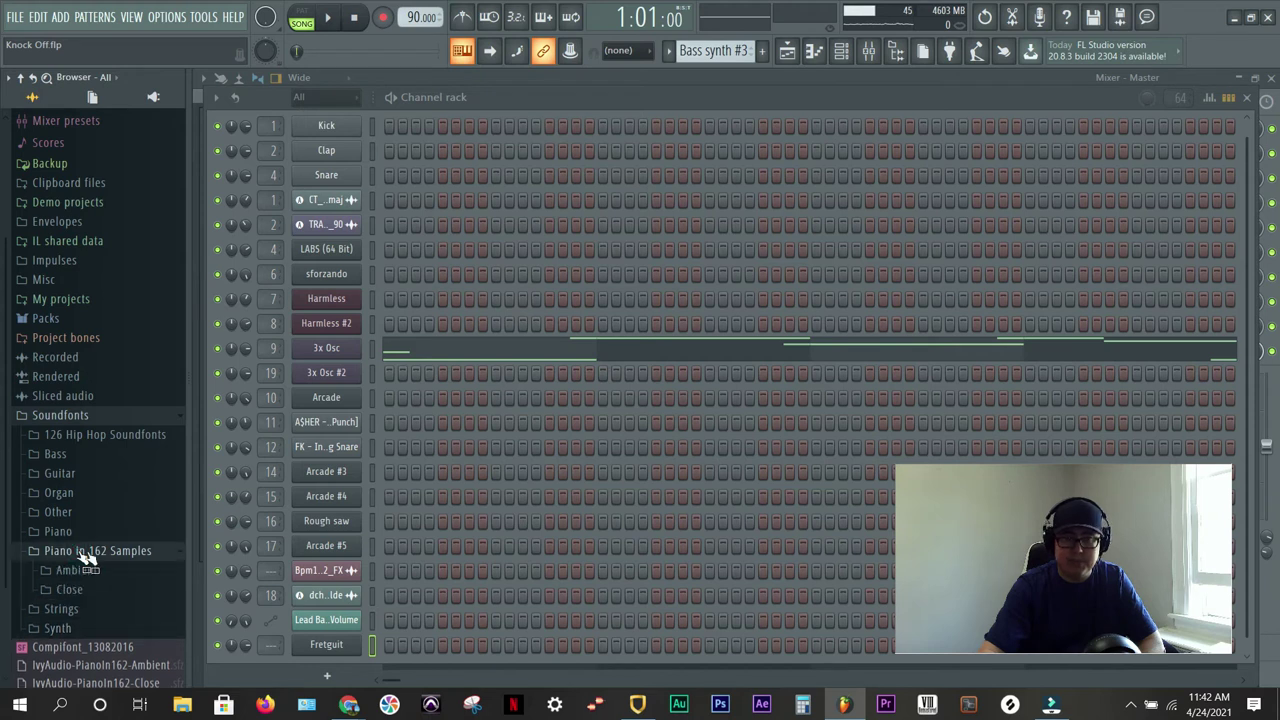
left_click(88, 570)
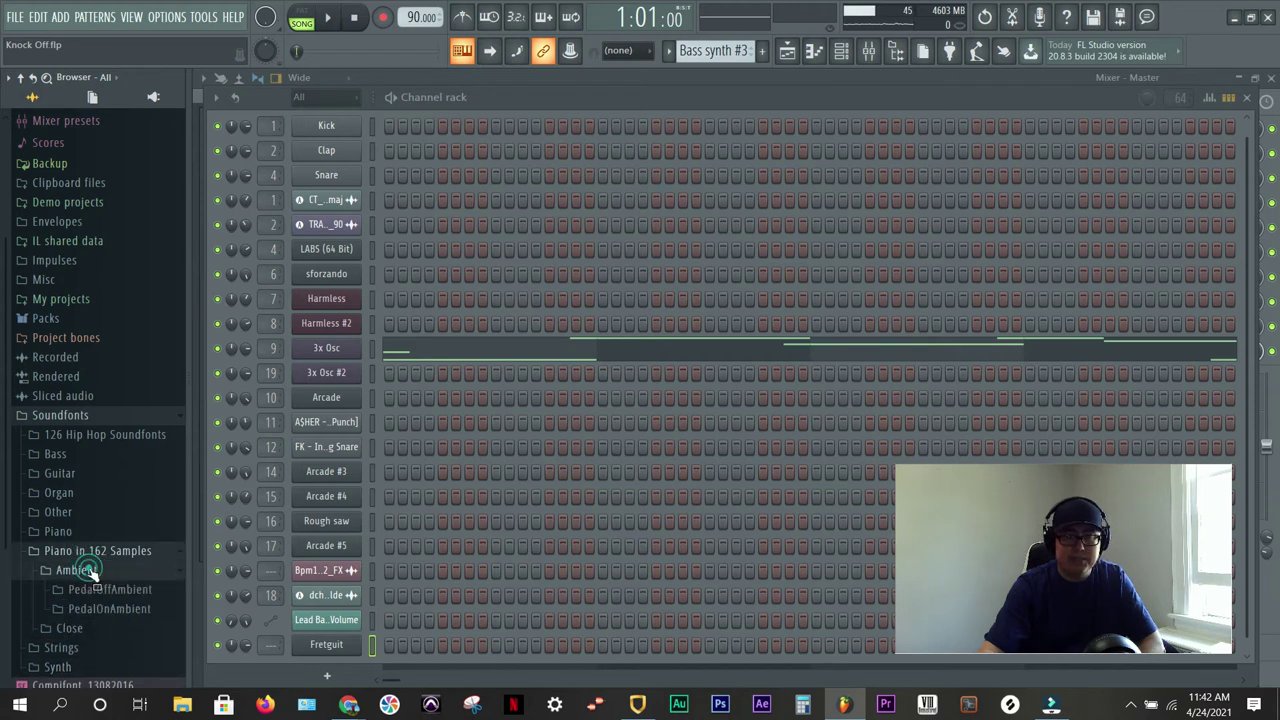
left_click(70, 630)
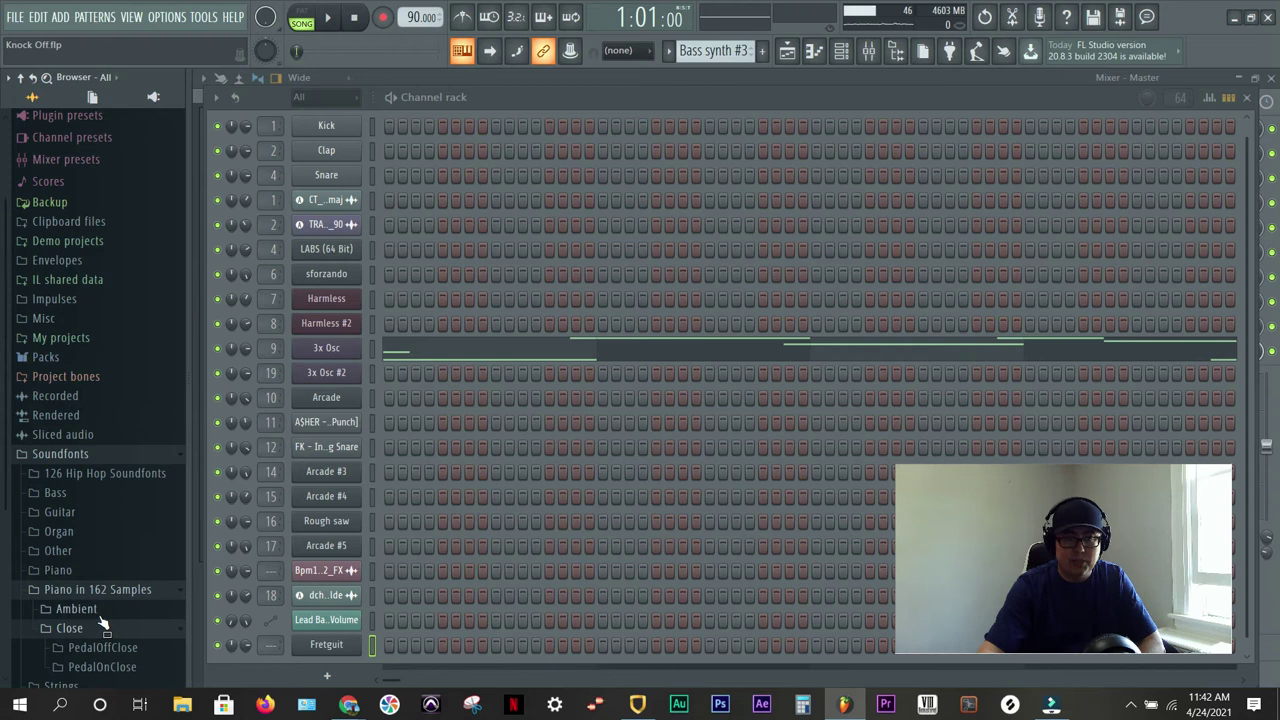
scroll(100, 620, "down", 2)
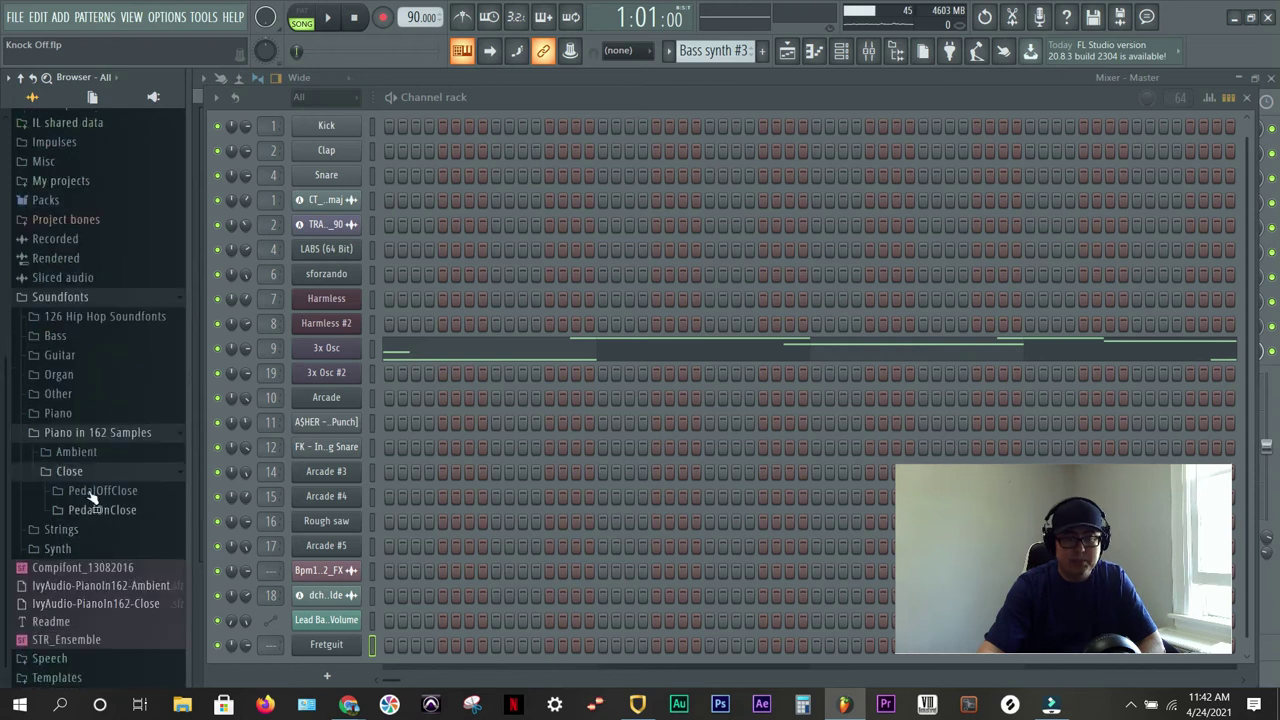
left_click(70, 455)
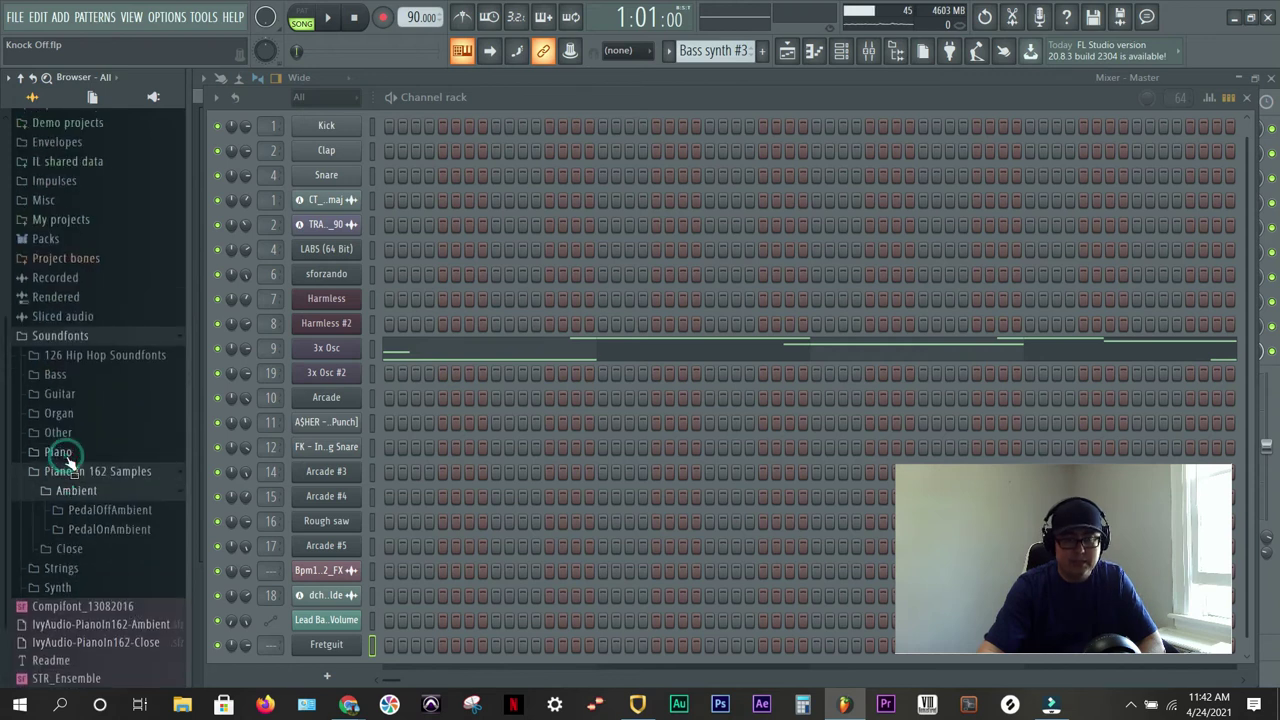
left_click(97, 514)
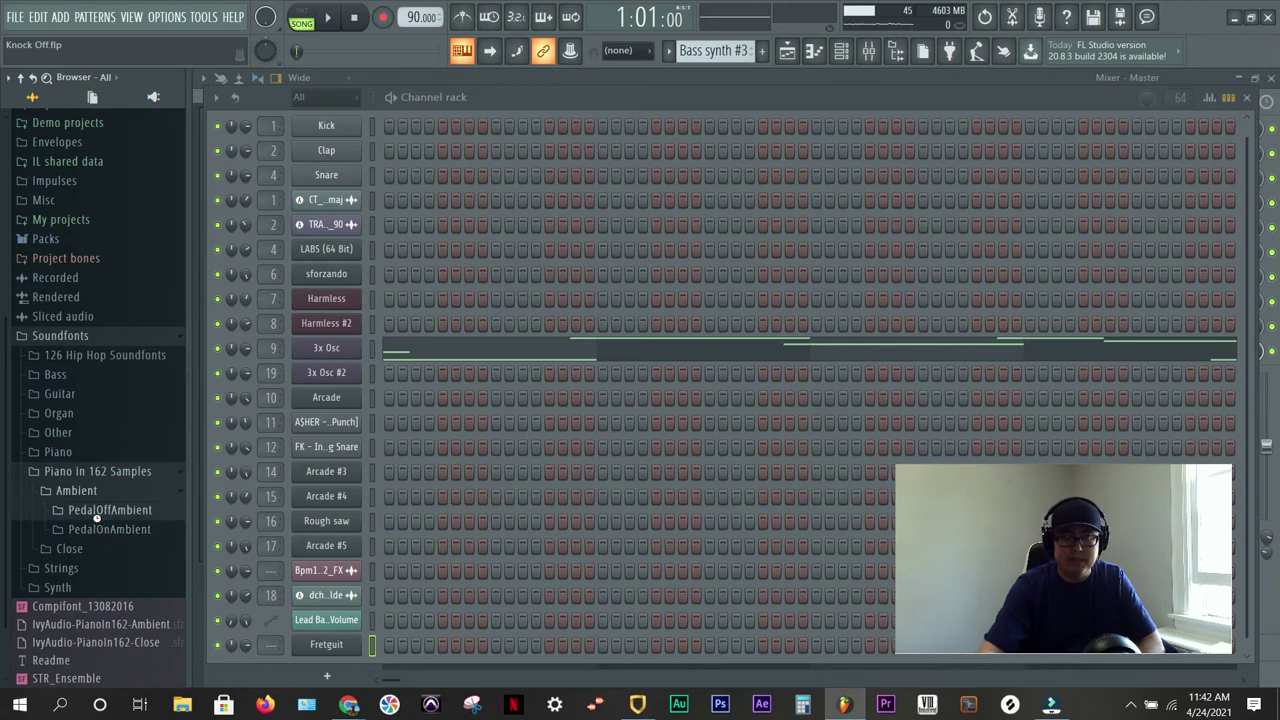
scroll(113, 625, "down", 5)
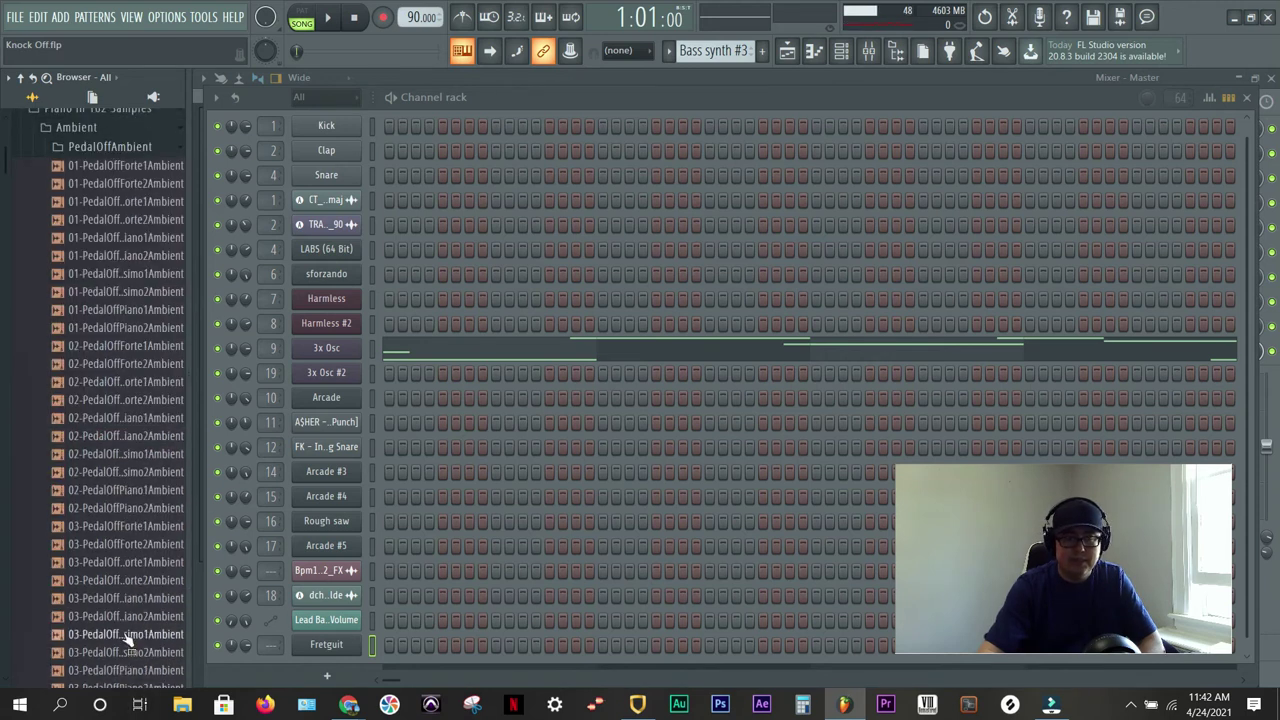
scroll(113, 620, "up", 9)
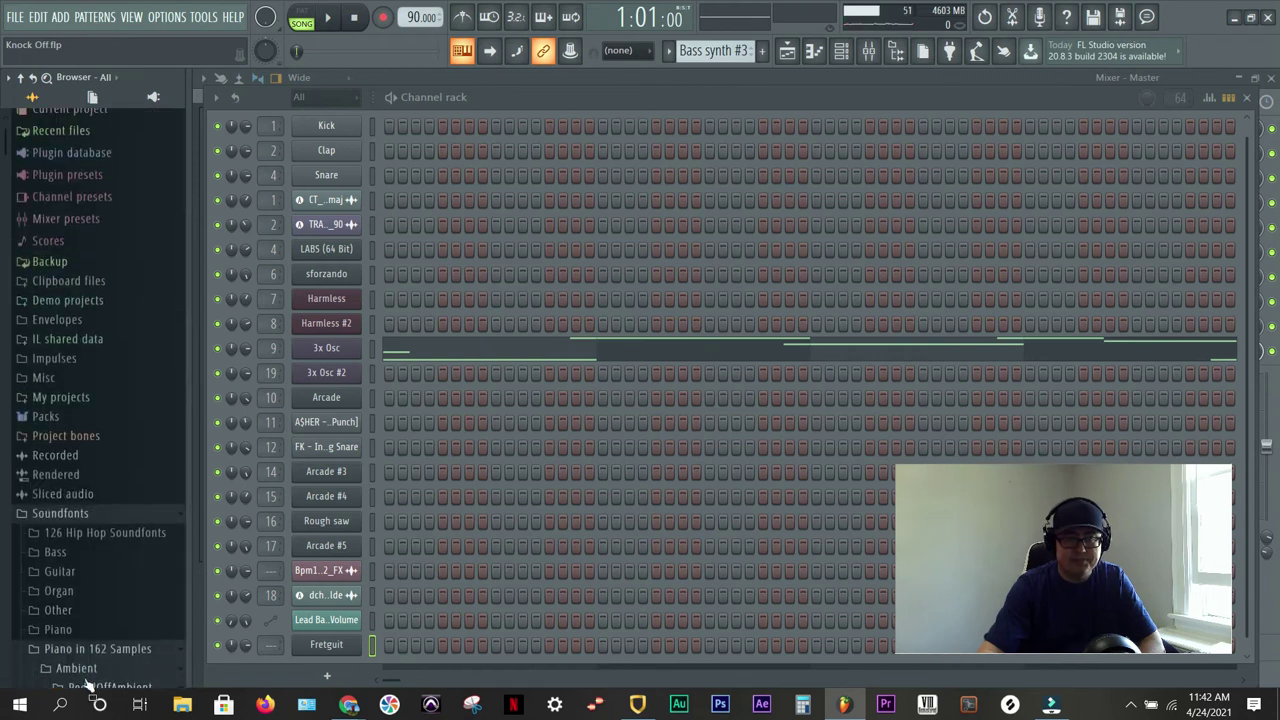
scroll(90, 680, "down", 4)
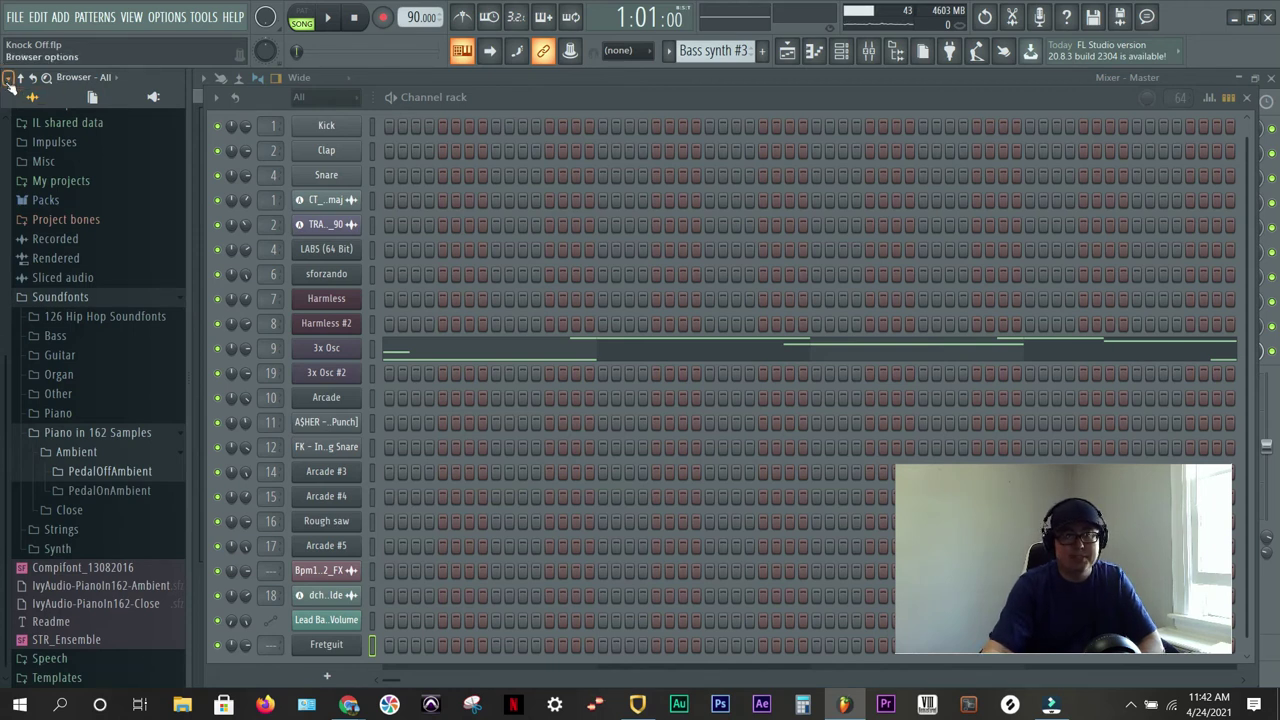
left_click(9, 79)
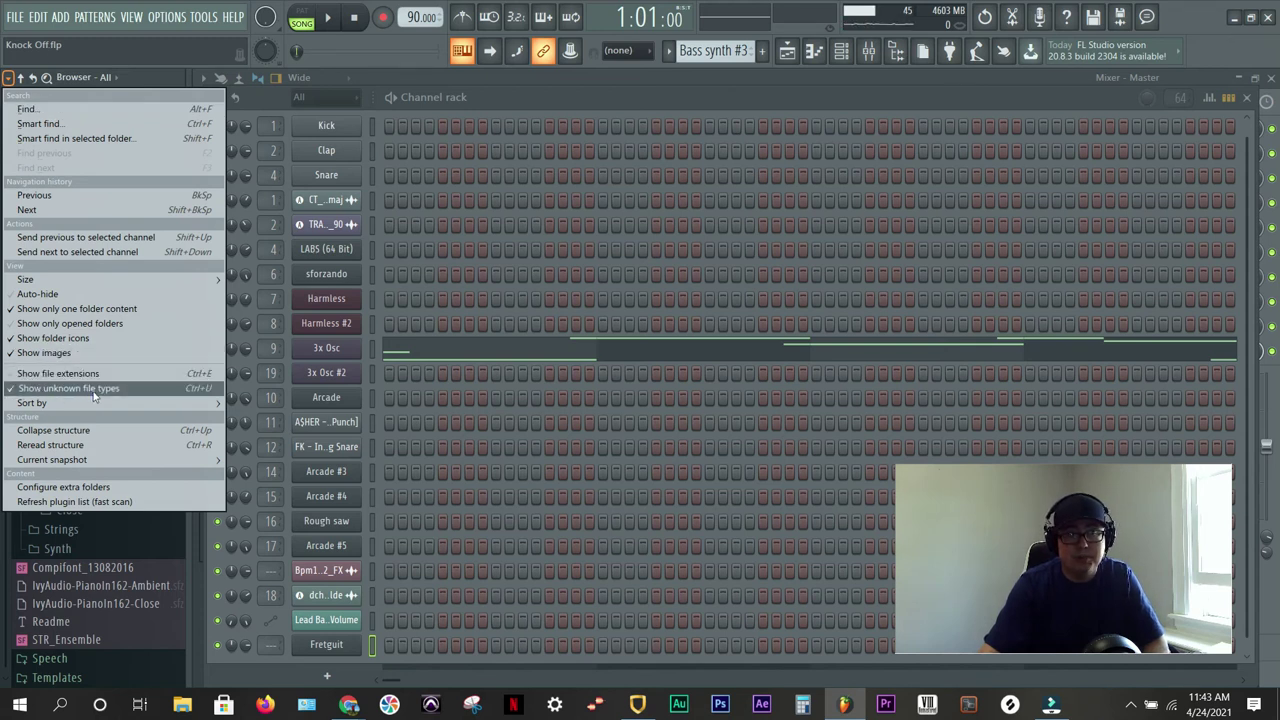
left_click(548, 87)
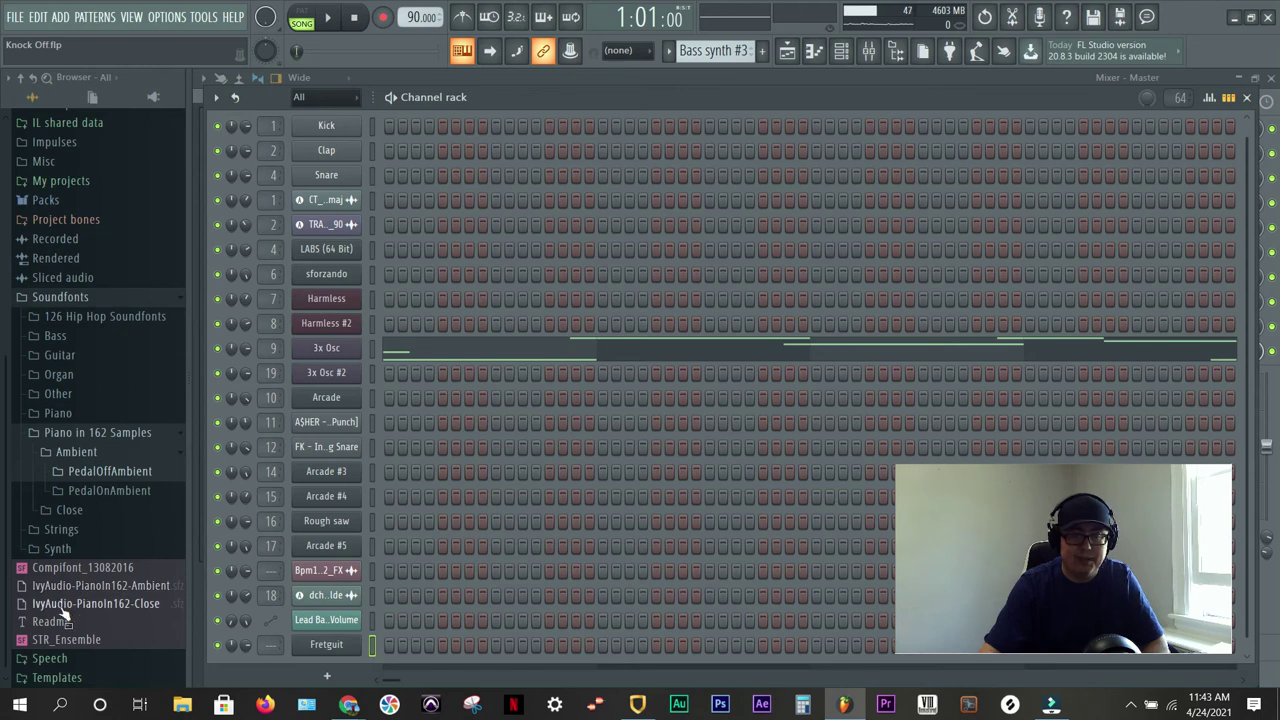
scroll(85, 500, "up", 4)
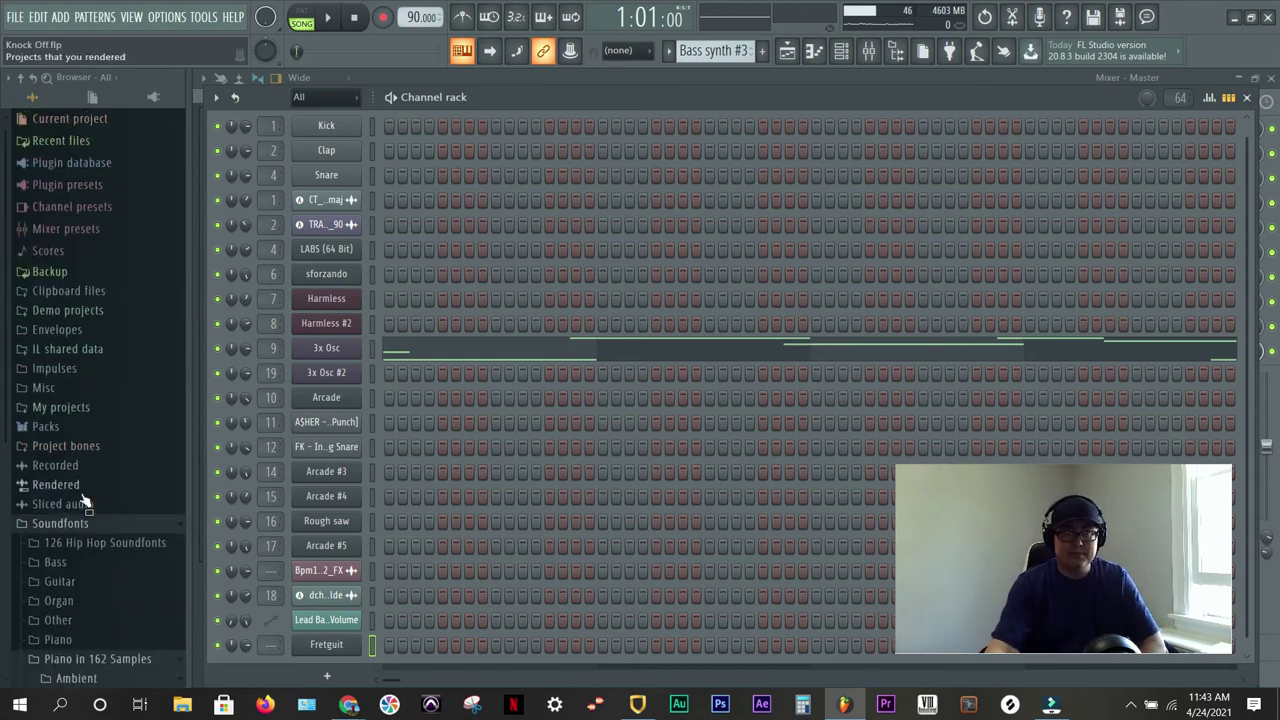
scroll(85, 500, "down", 4)
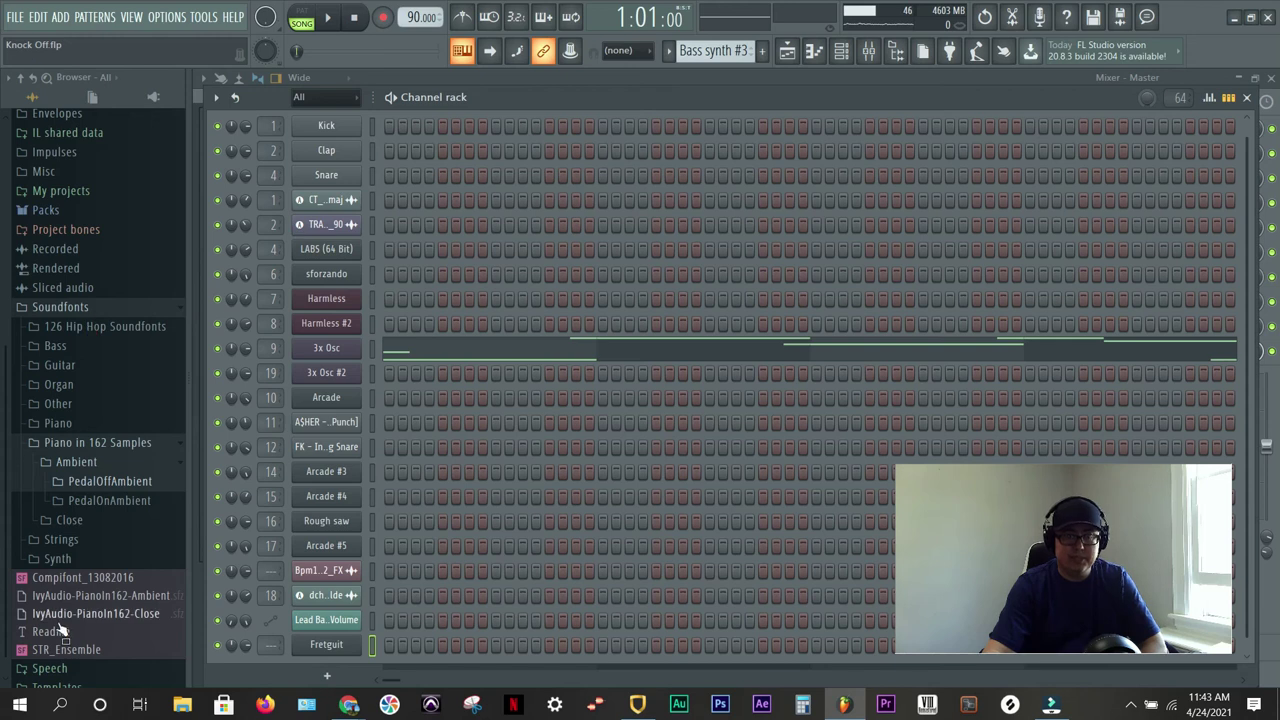
scroll(411, 396, "up", 1)
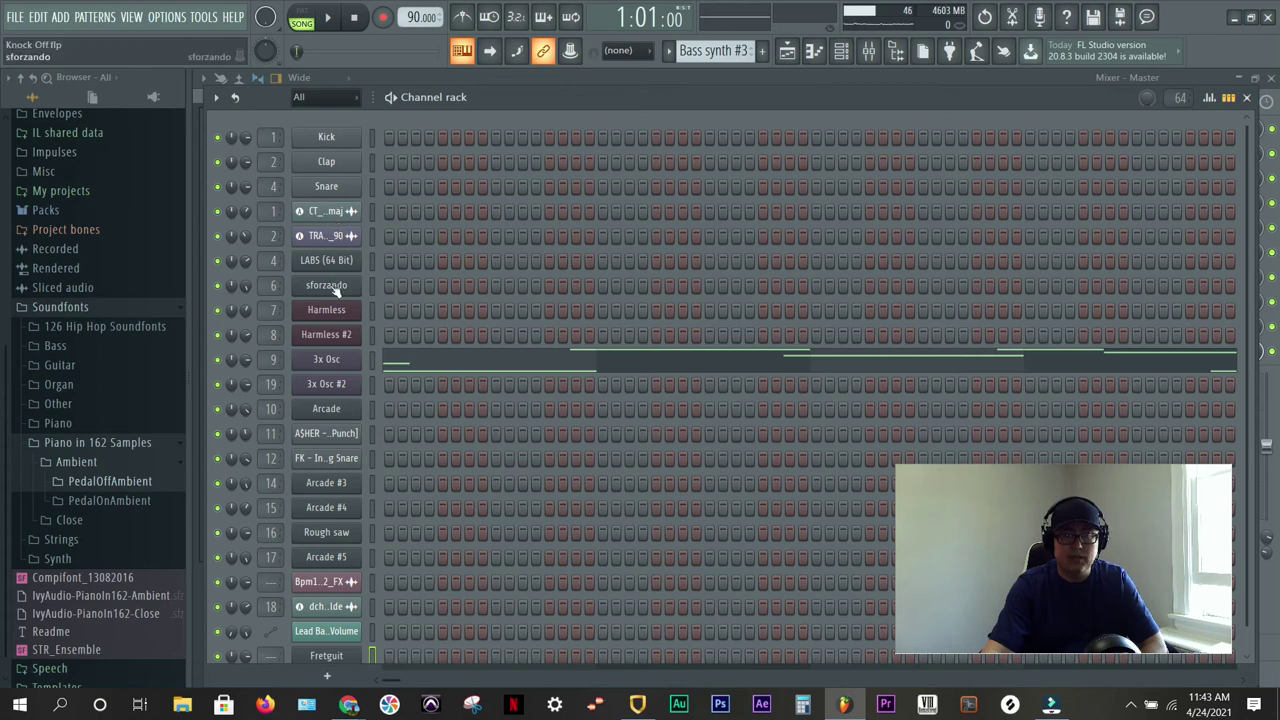
- Delete the Fretguit channel from the Channel rack
scroll(352, 470, "down", 2)
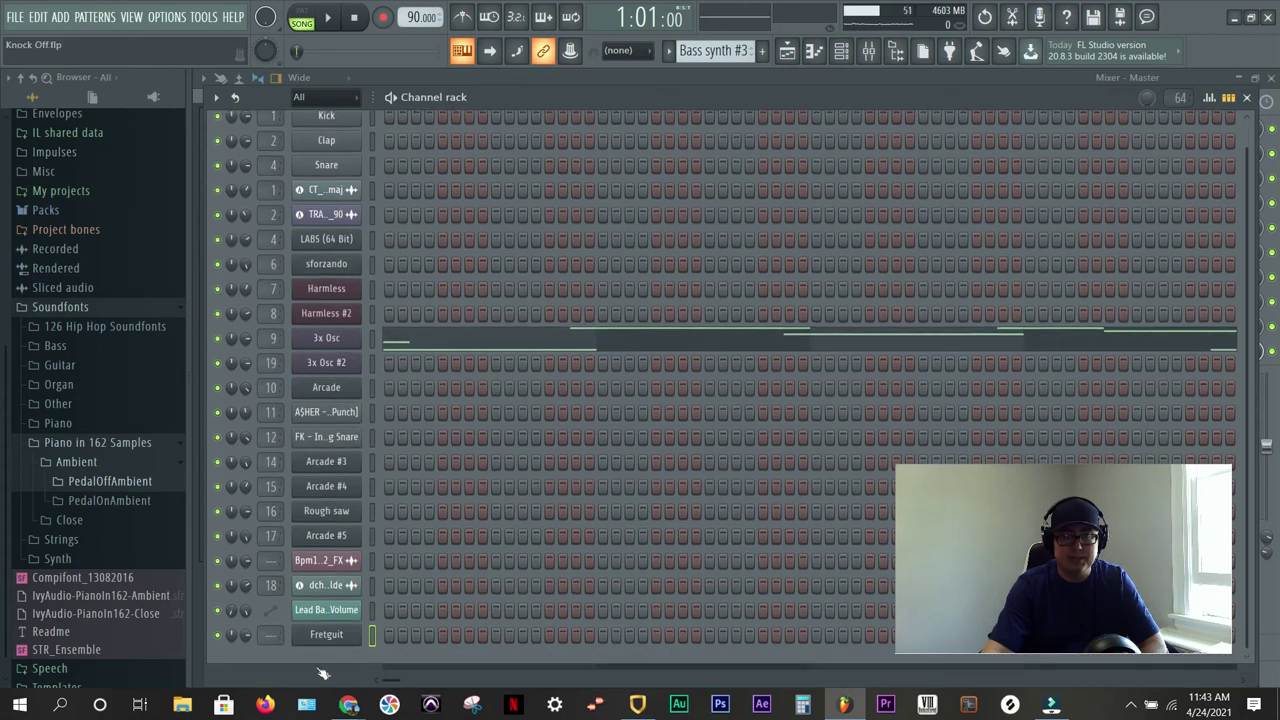
right_click(322, 634)
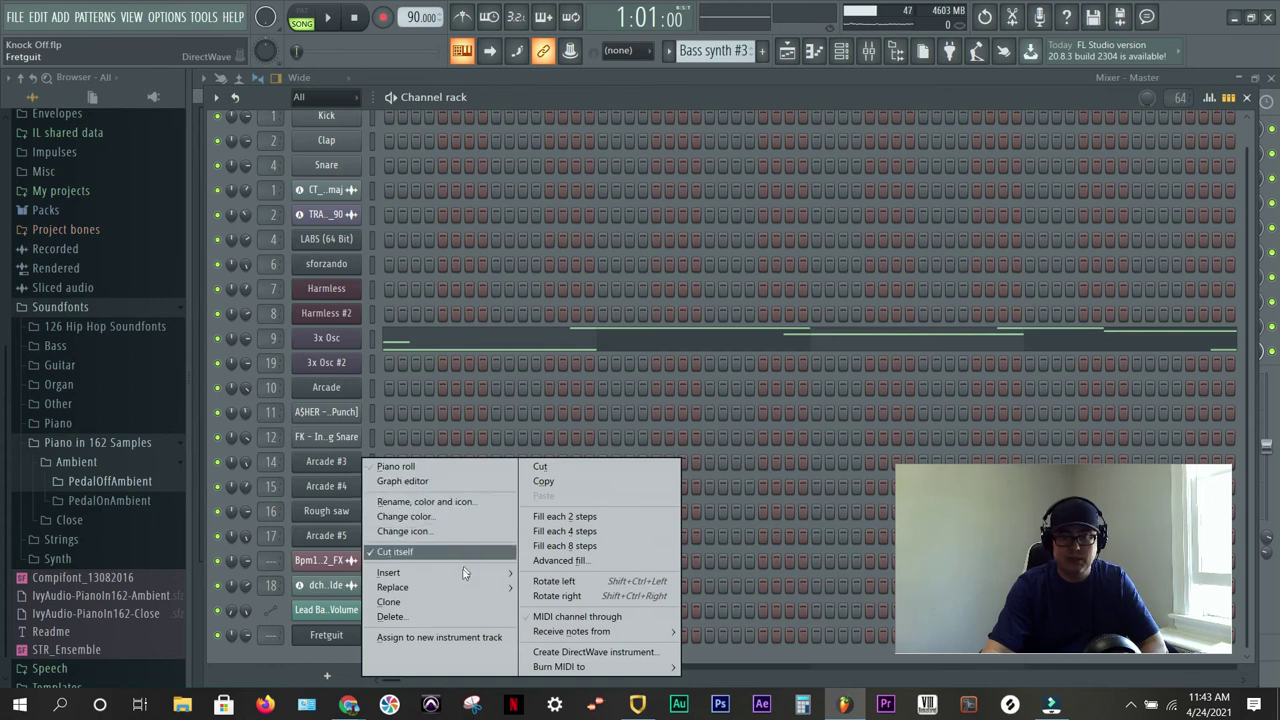
left_click(452, 615)
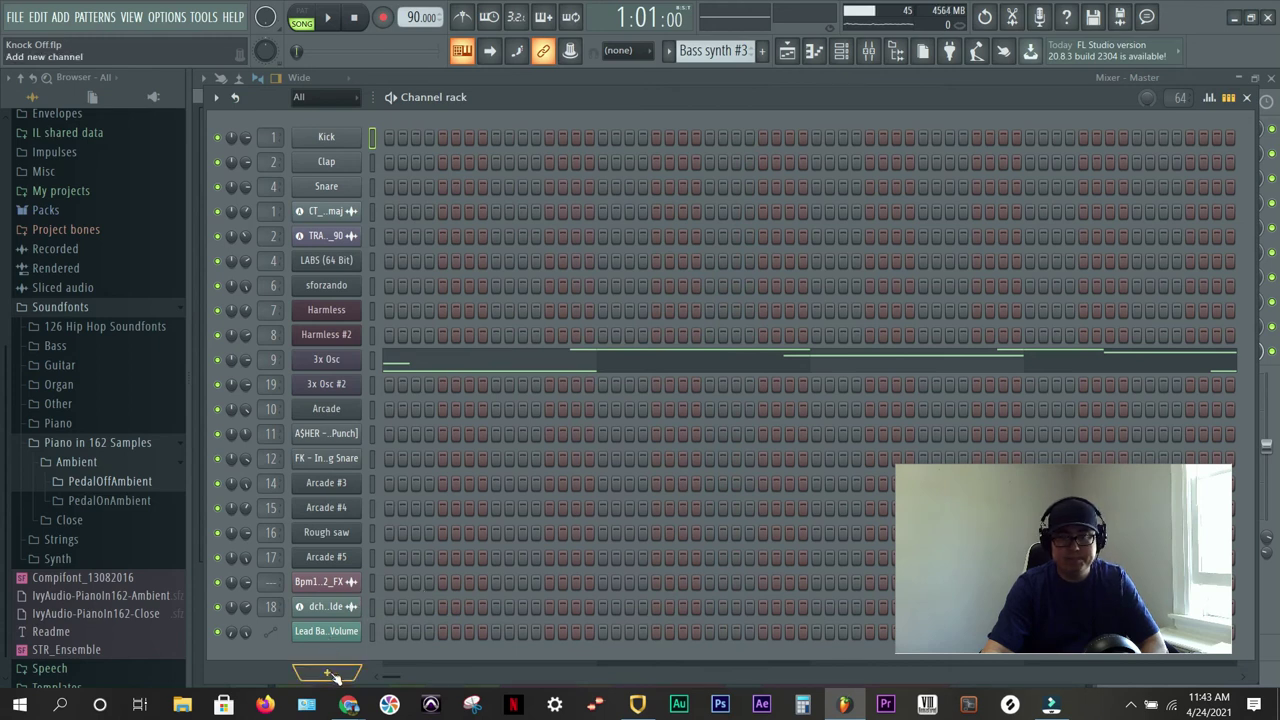
- Show the full generator plugin list via More plugins and scroll down to sforzando
left_click(334, 676)
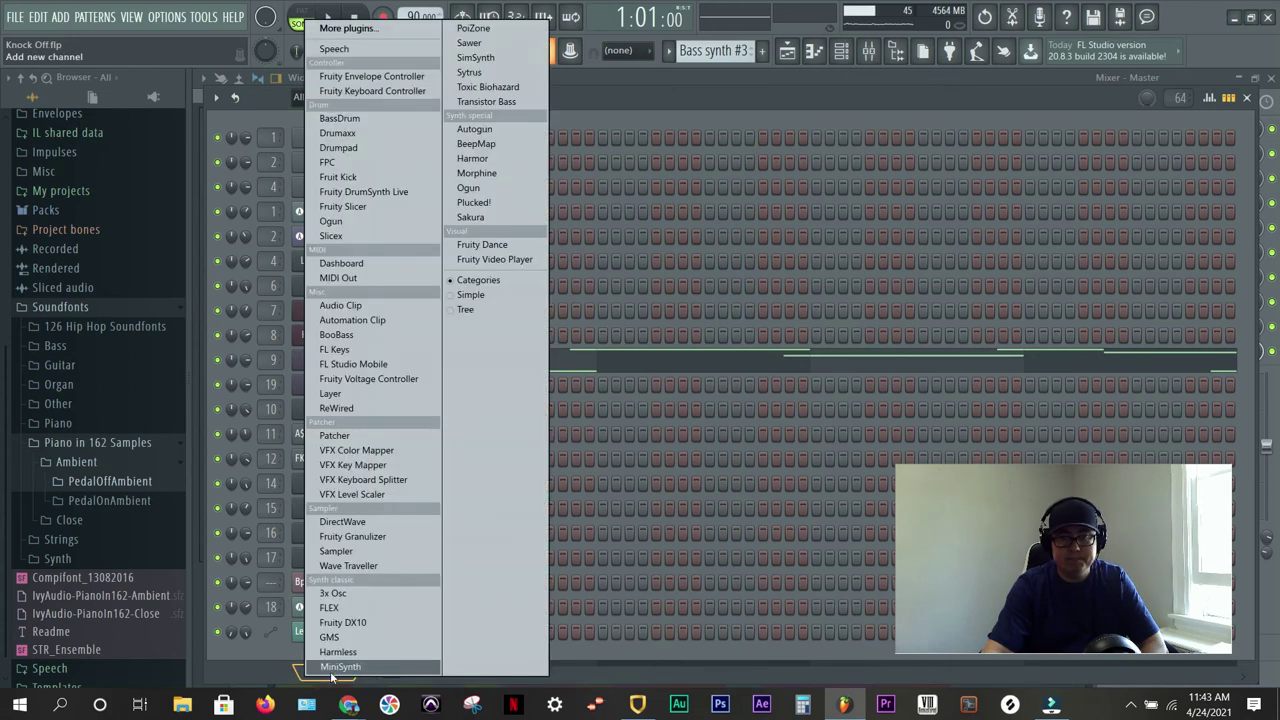
left_click(395, 38)
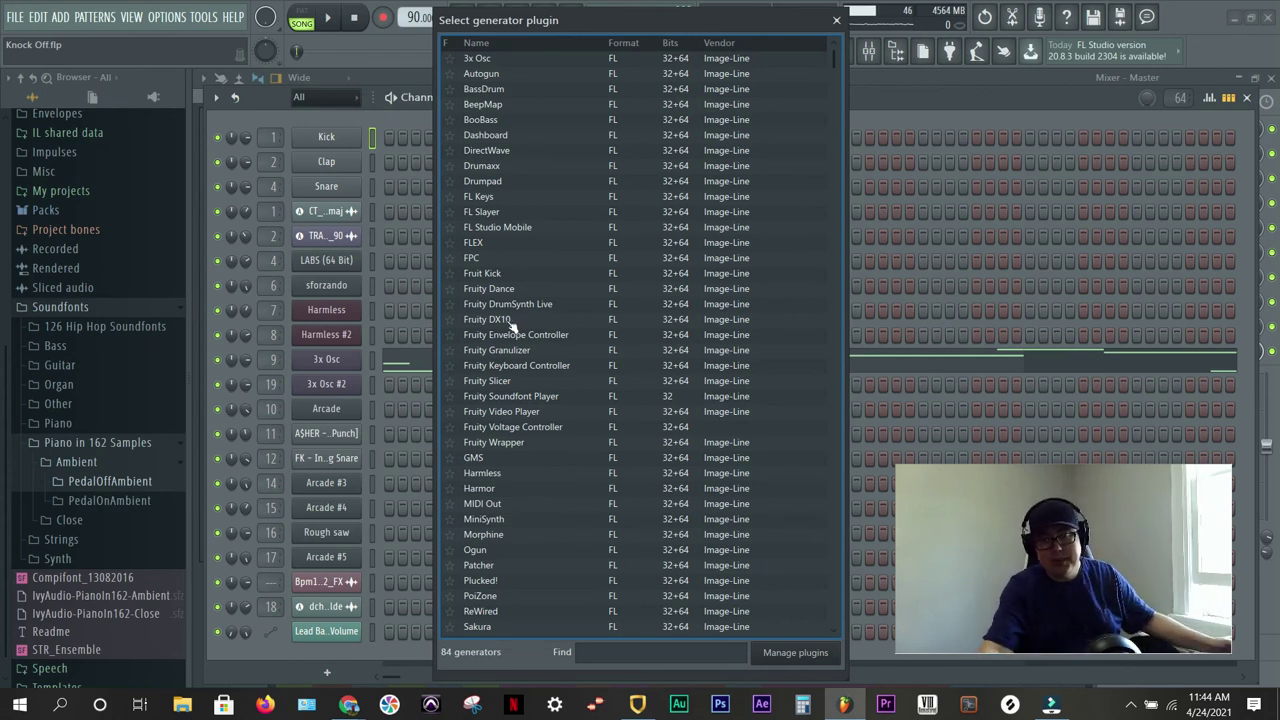
scroll(510, 330, "down", 6)
scroll(510, 330, "down", 4)
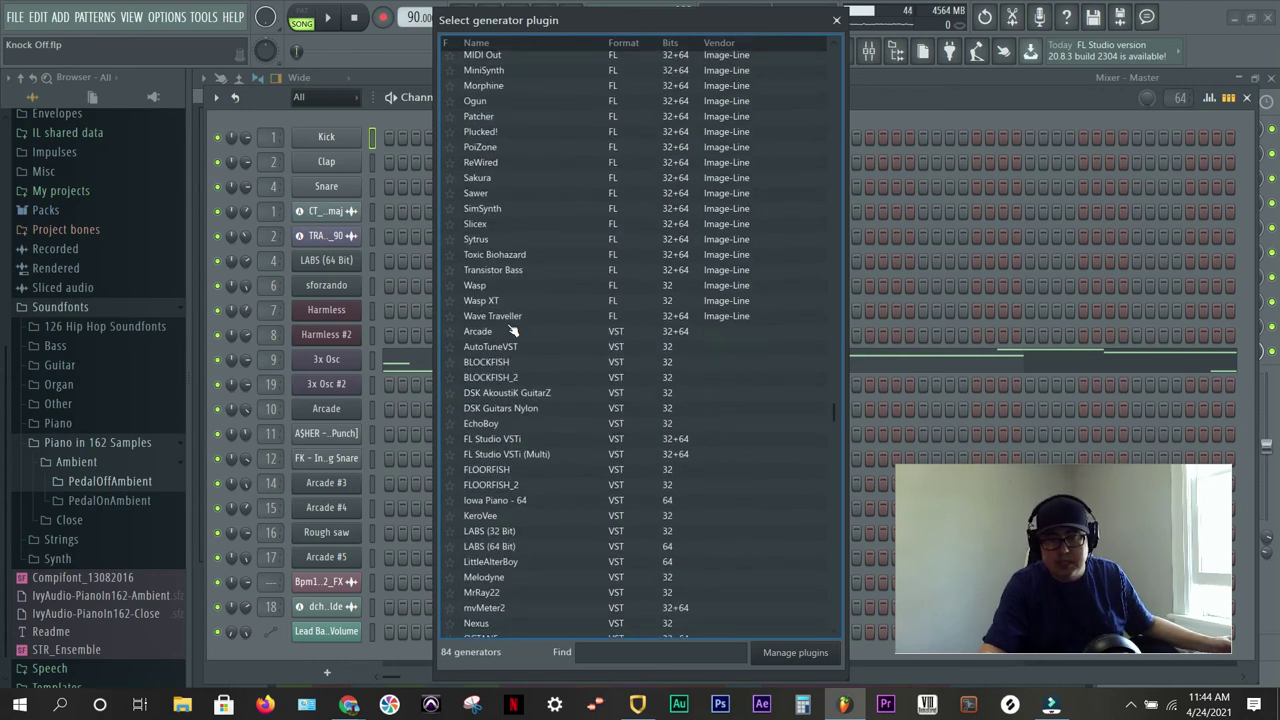
scroll(512, 331, "down", 3)
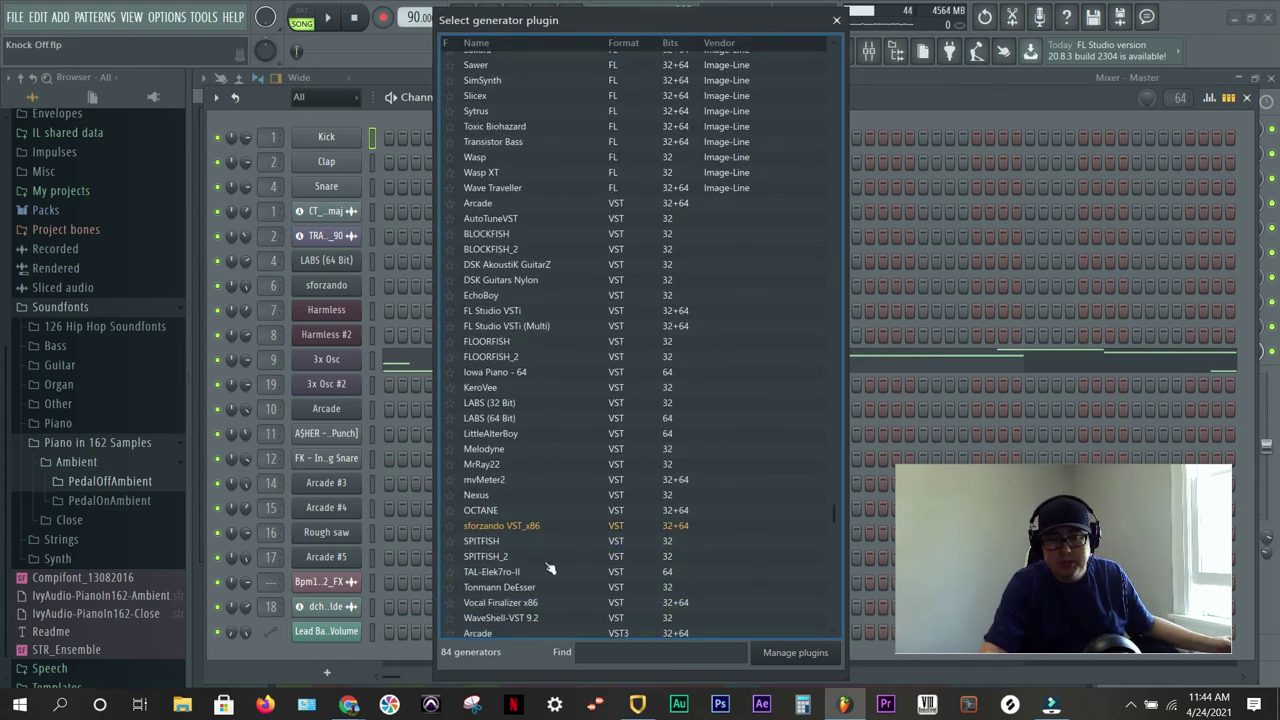
scroll(552, 540, "down", 3)
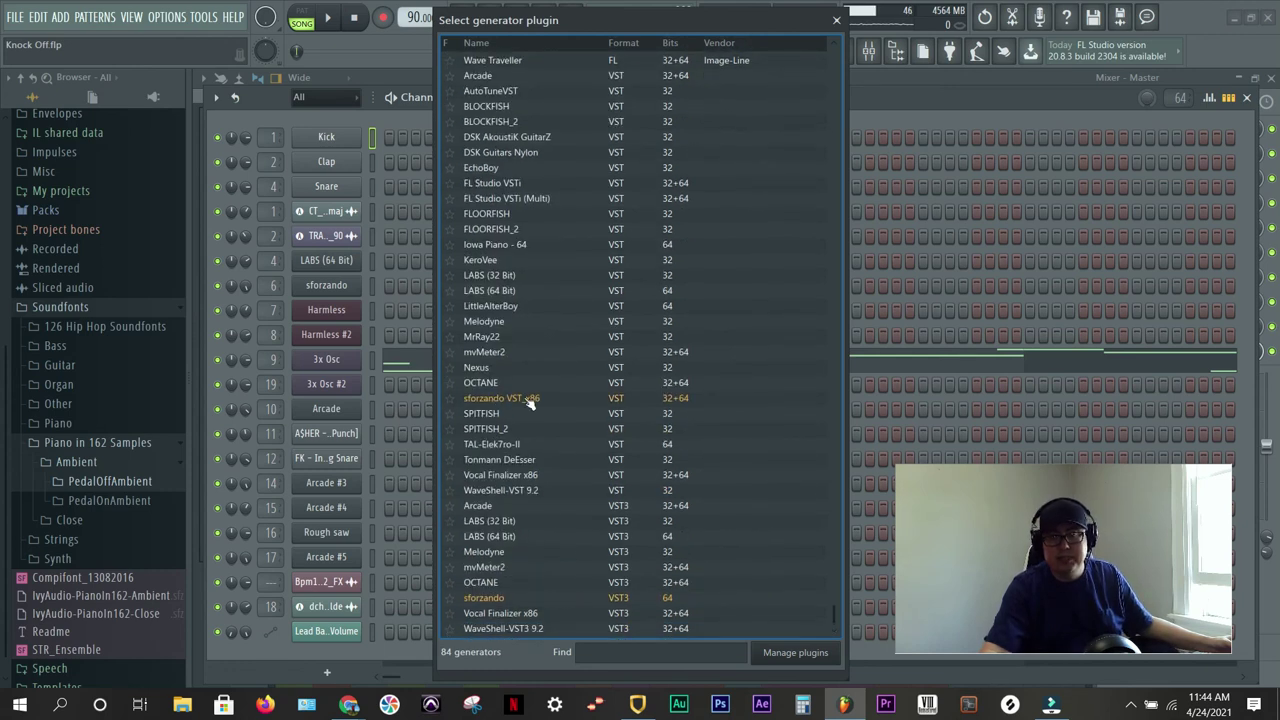
- Add a VST3 sforzando channel and try its bundled instruments such as TableWarp2
left_click(495, 600)
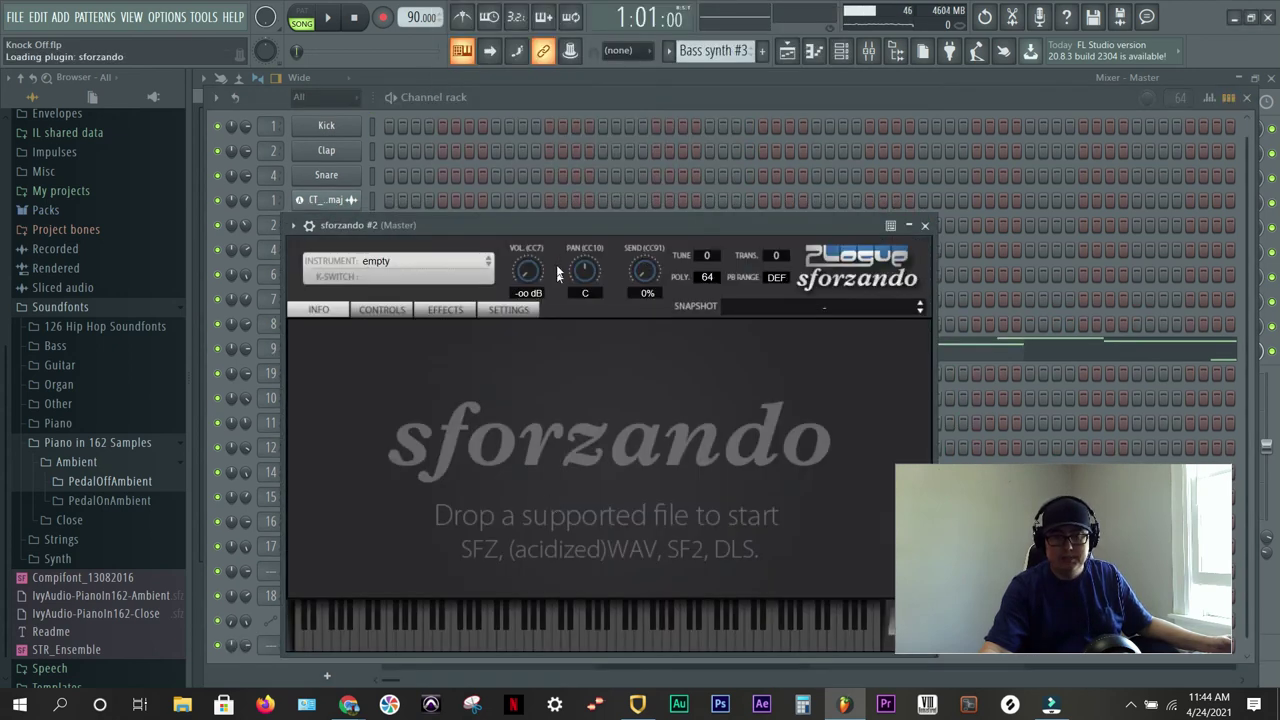
left_click_drag(566, 225, 652, 175)
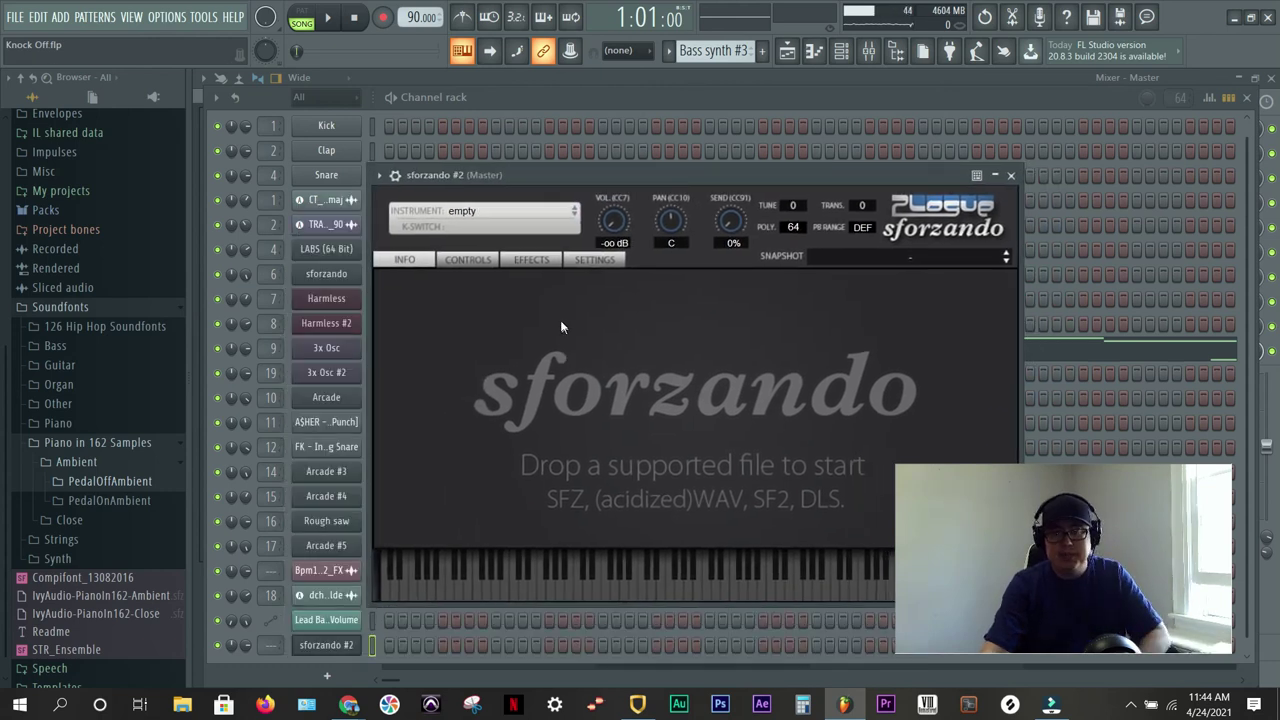
left_click(575, 214)
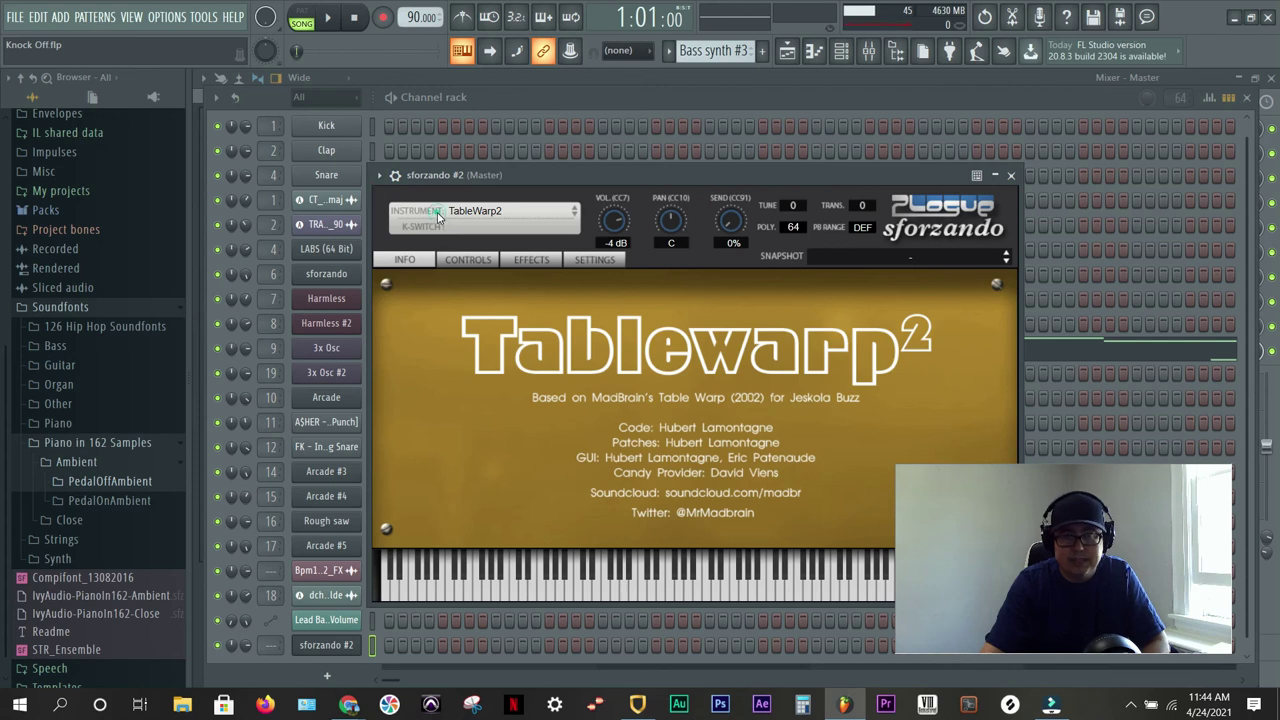
left_click(576, 210)
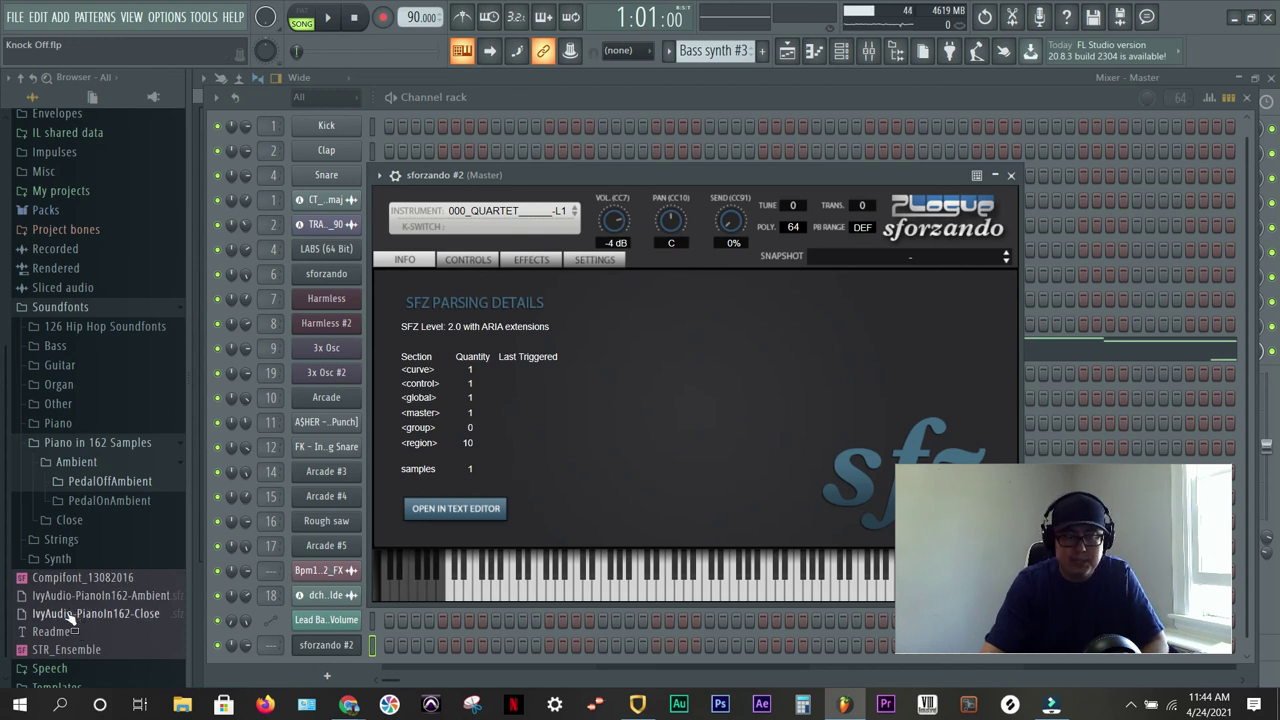
- Load IvyAudio-PianoIn162-Close.sfz into sforzando and play three test notes
left_click_drag(70, 617, 550, 440)
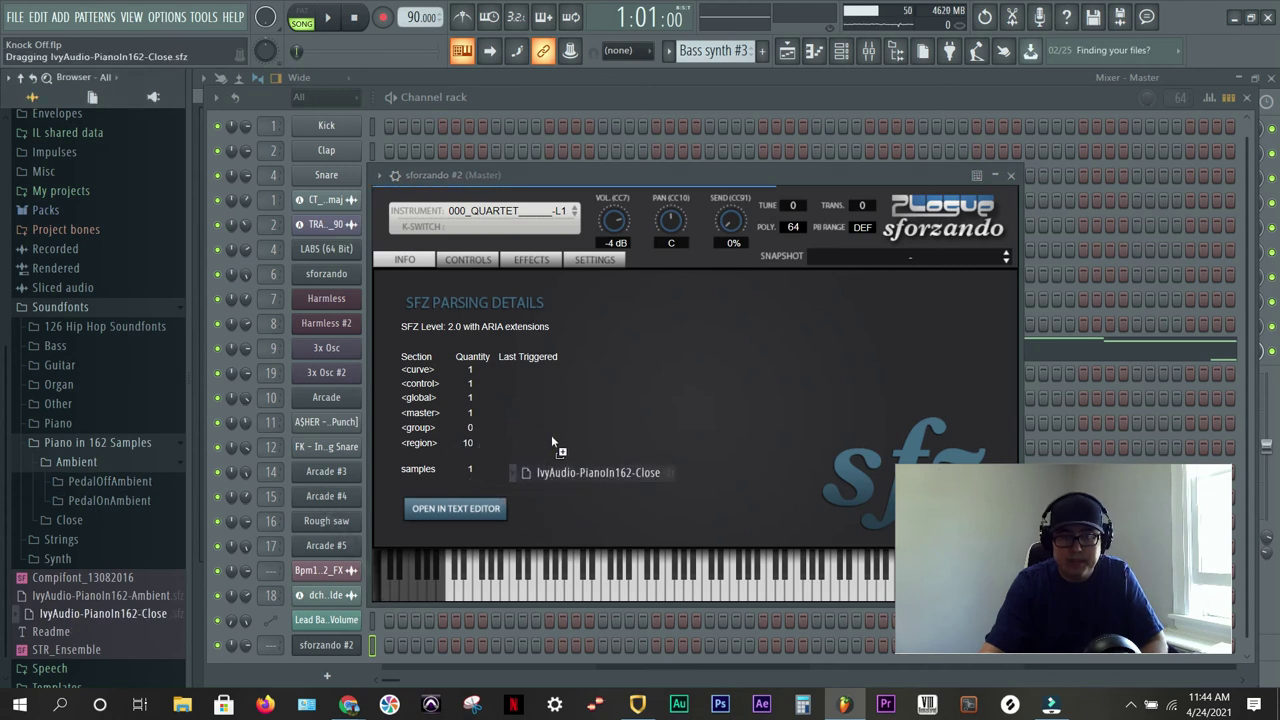
left_click_drag(552, 440, 552, 440)
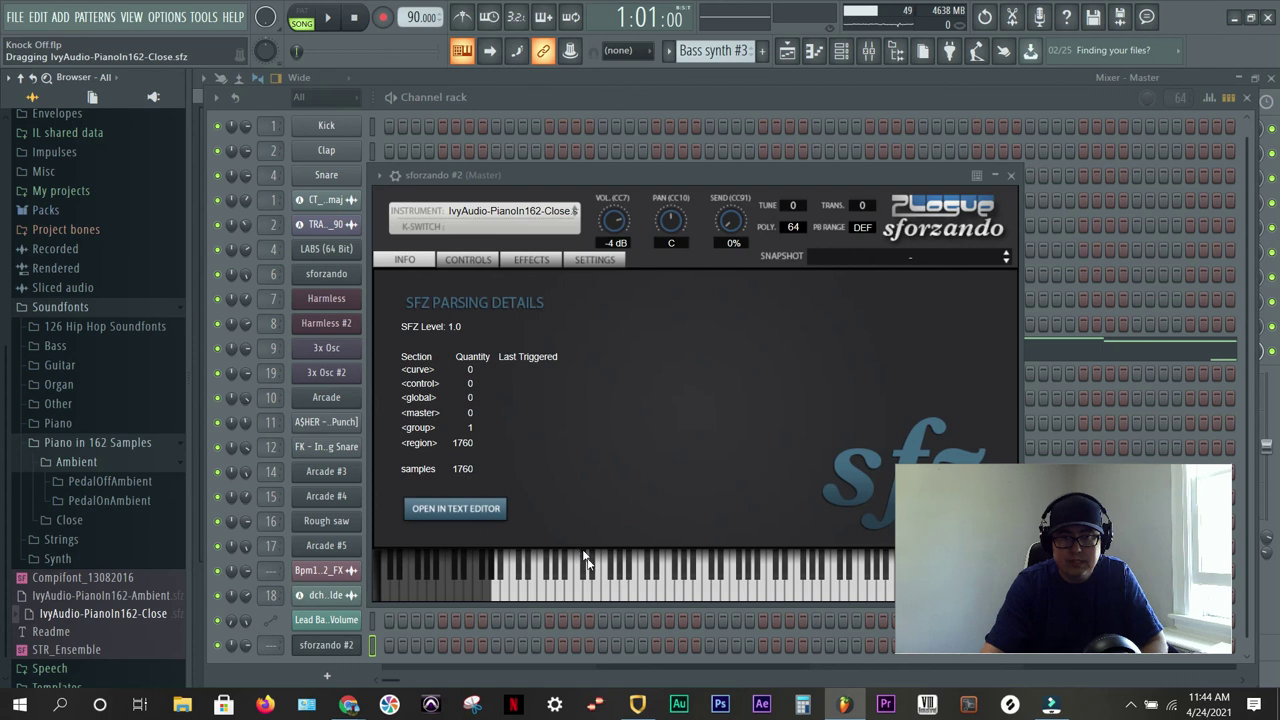
left_click(634, 585)
left_click(688, 585)
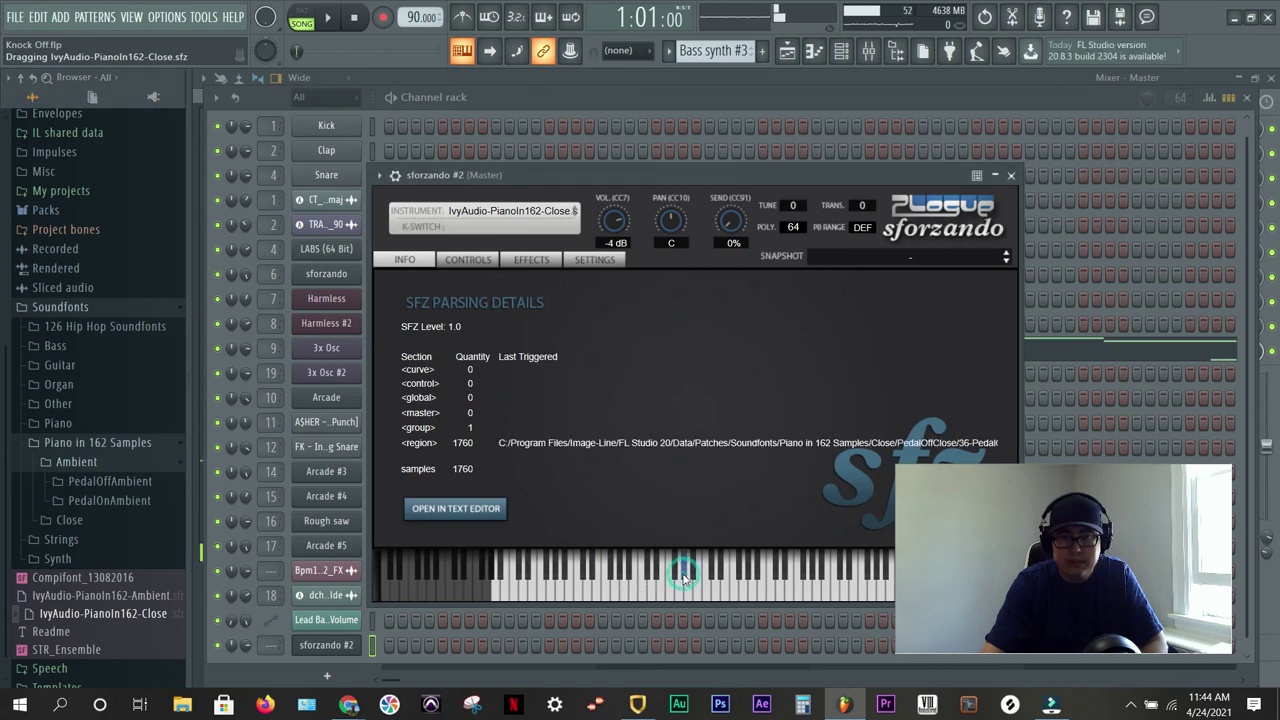
left_click(720, 583)
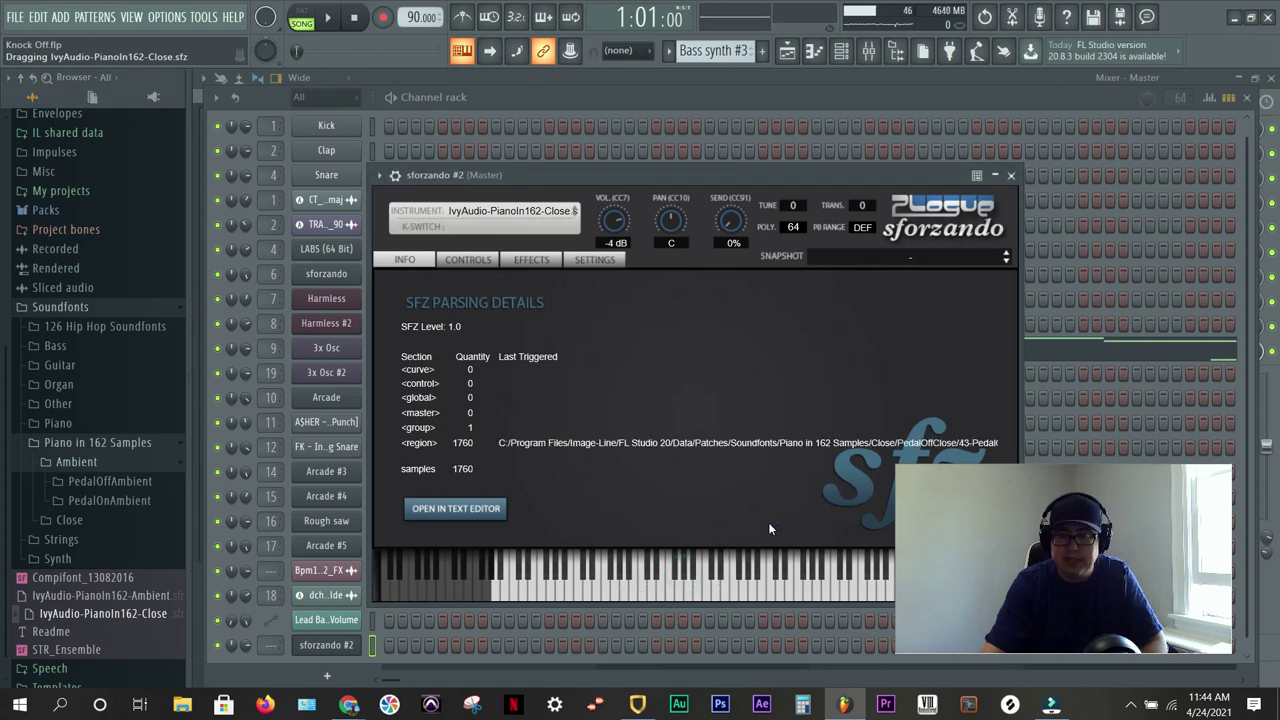
- Close the sforzando #2 plugin window, leaving its channel unchanged in the rack
left_click(1012, 176)
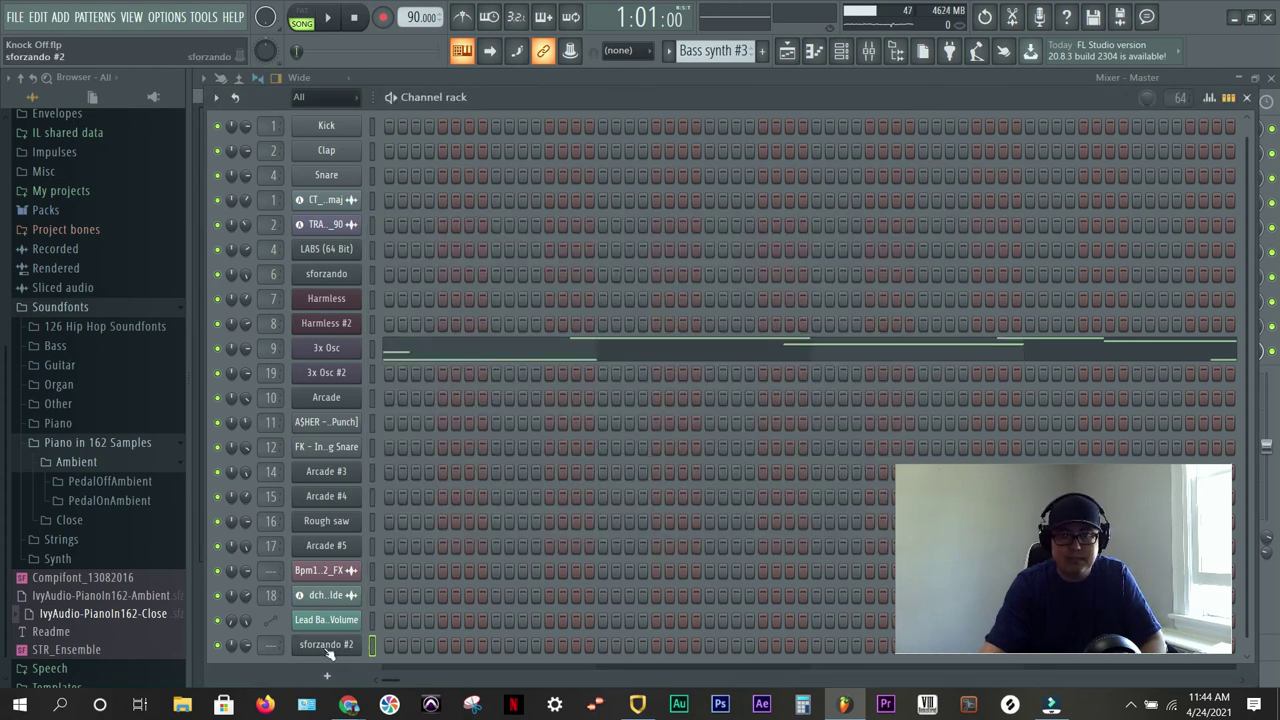
right_click(326, 648)
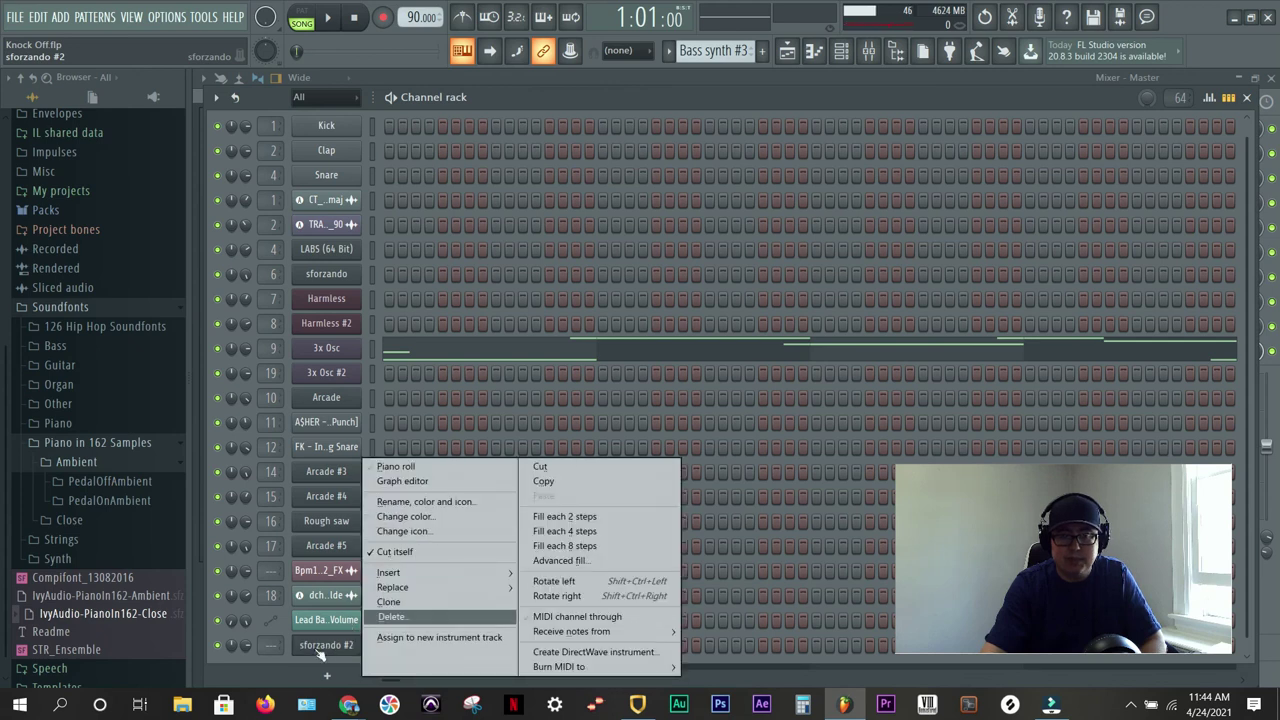
key("Escape")
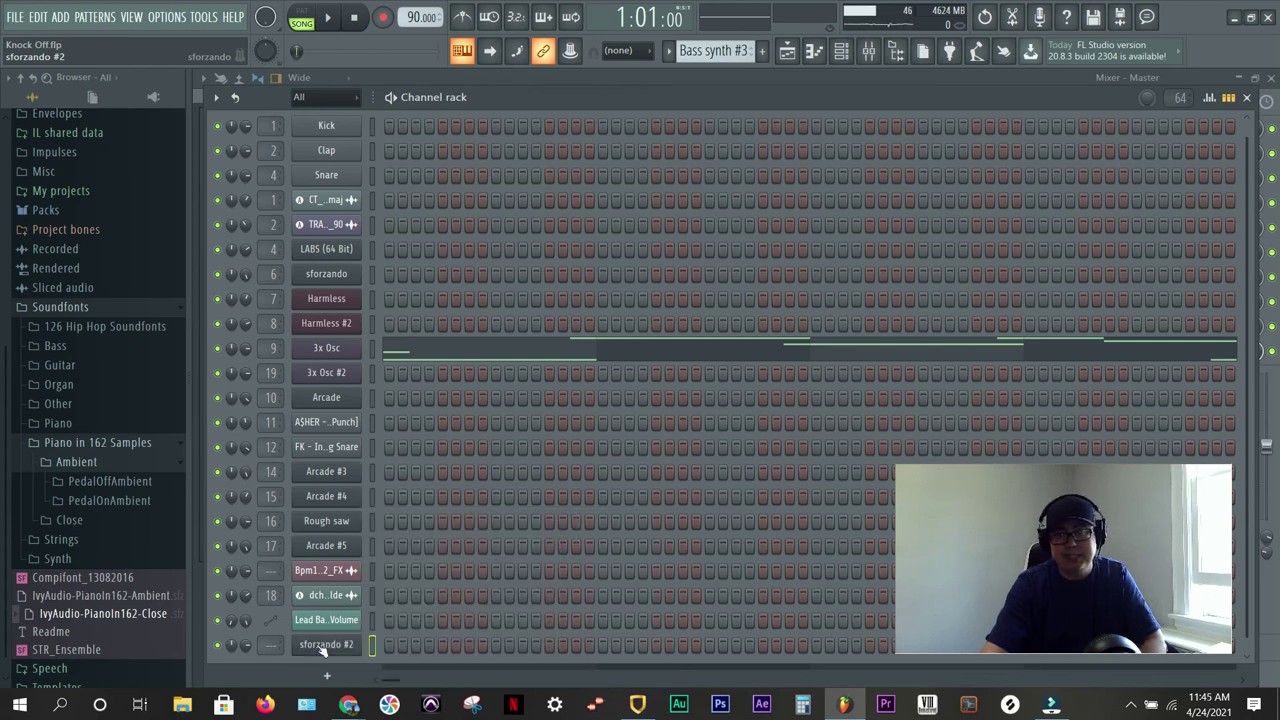